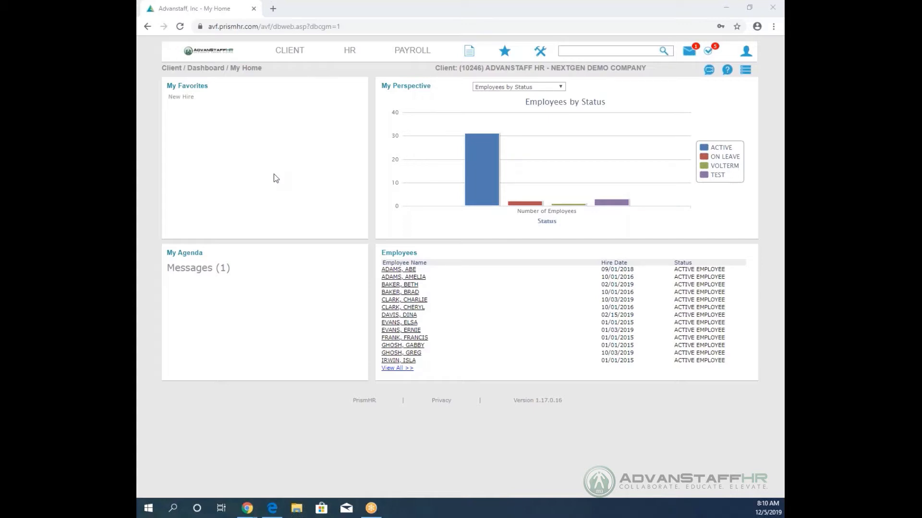
Search for 'NEW HIRE' and bring up the blank New Hire form for the demo company.
left_click(572, 51)
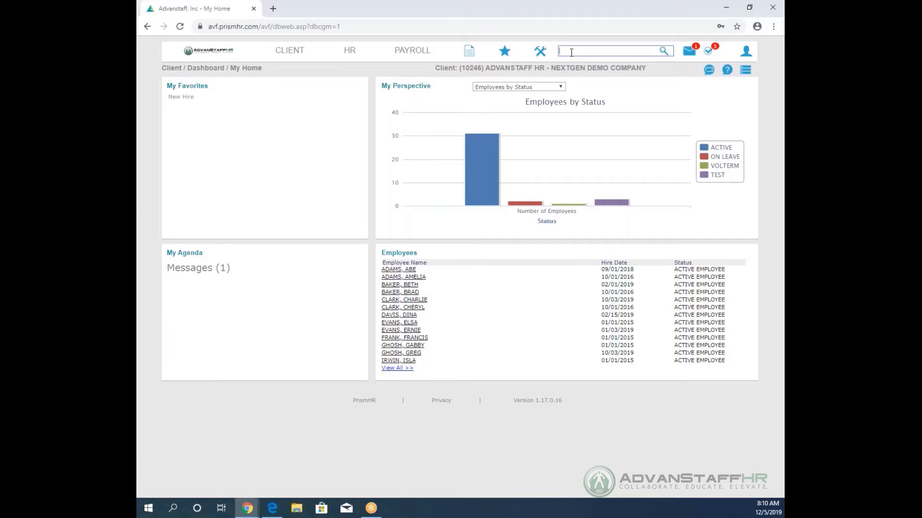
type("NEW H")
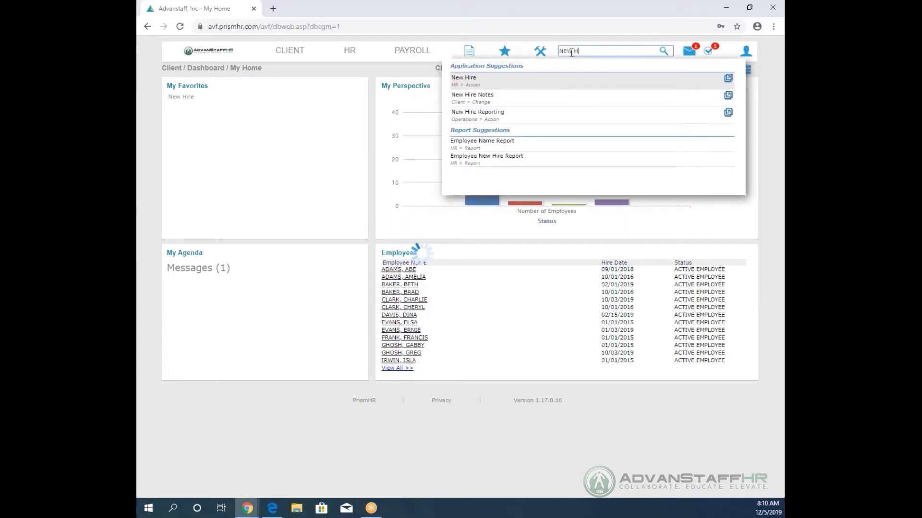
type("IRE")
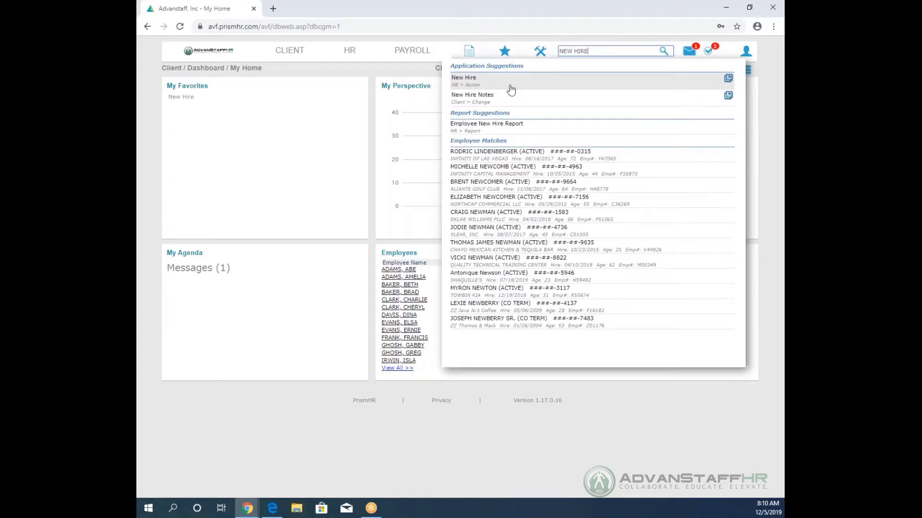
scroll(510, 89, "down", 1)
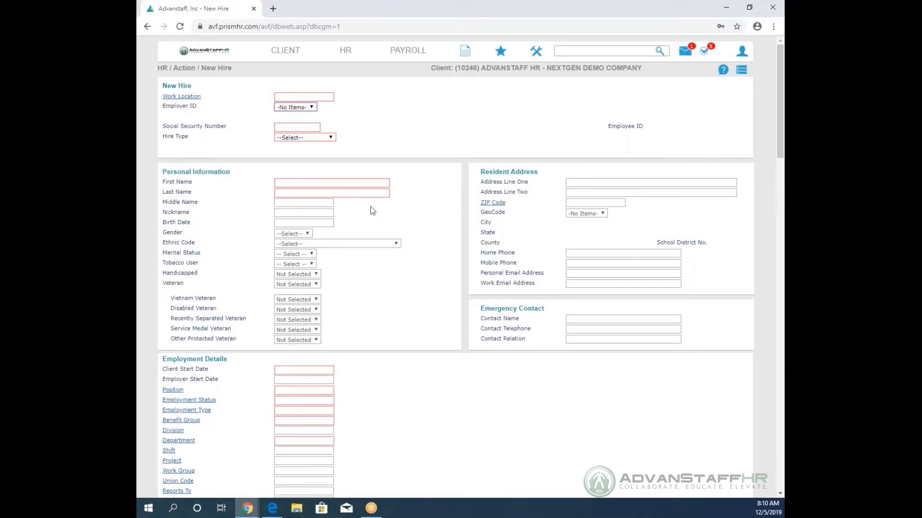
scroll(446, 319, "down", 5)
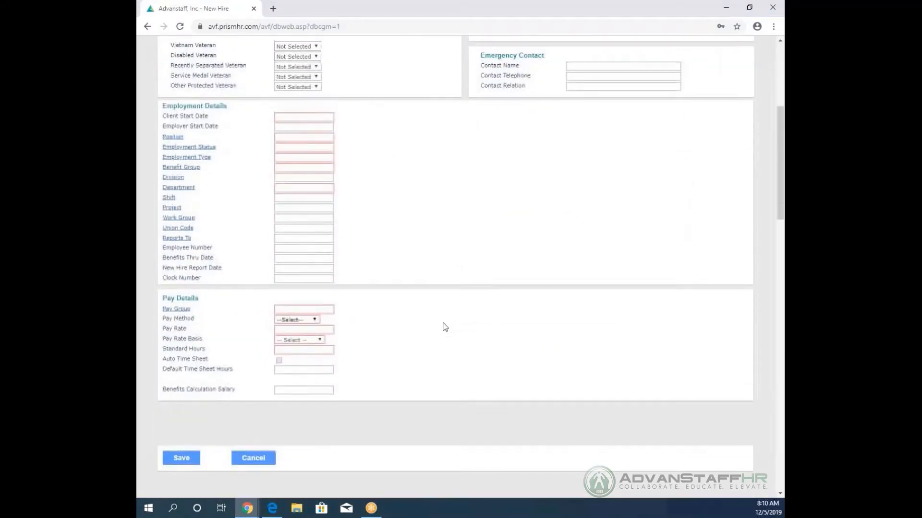
scroll(445, 327, "up", 5)
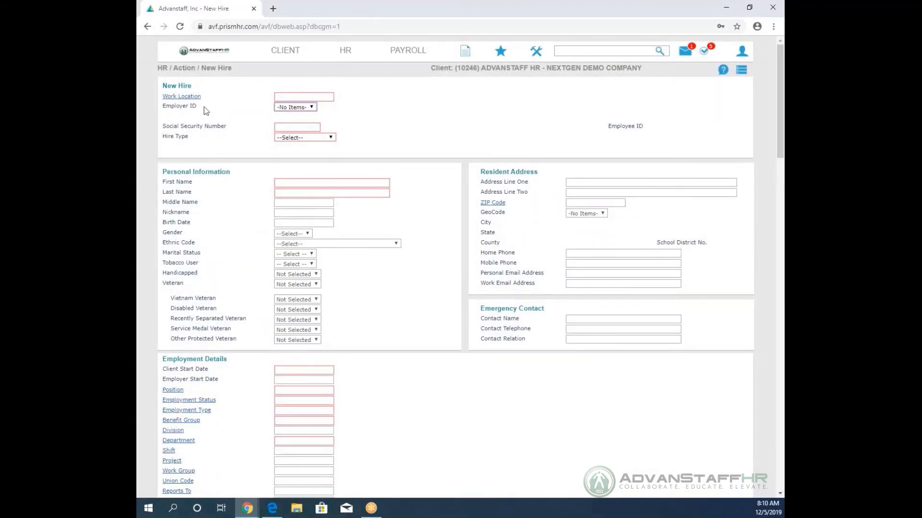
Set the work location to NV and enter the employee's Social Security number.
left_click(183, 97)
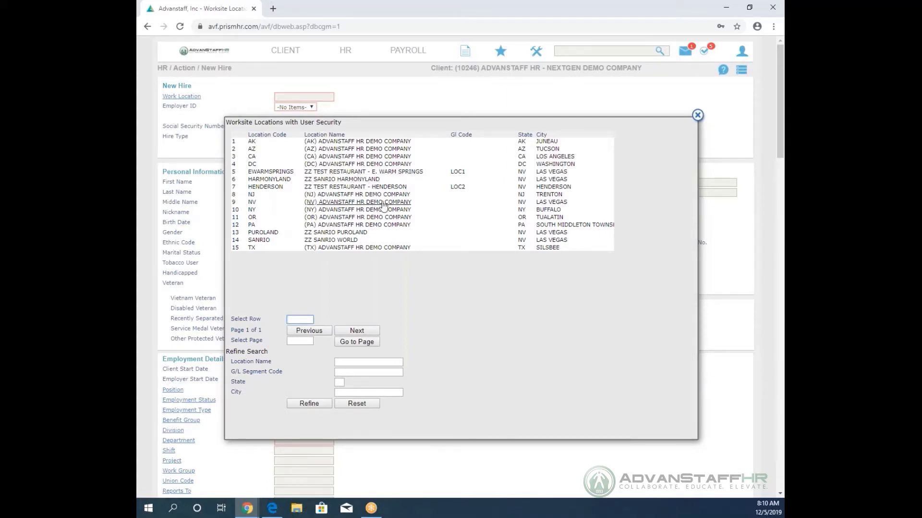
left_click(548, 203)
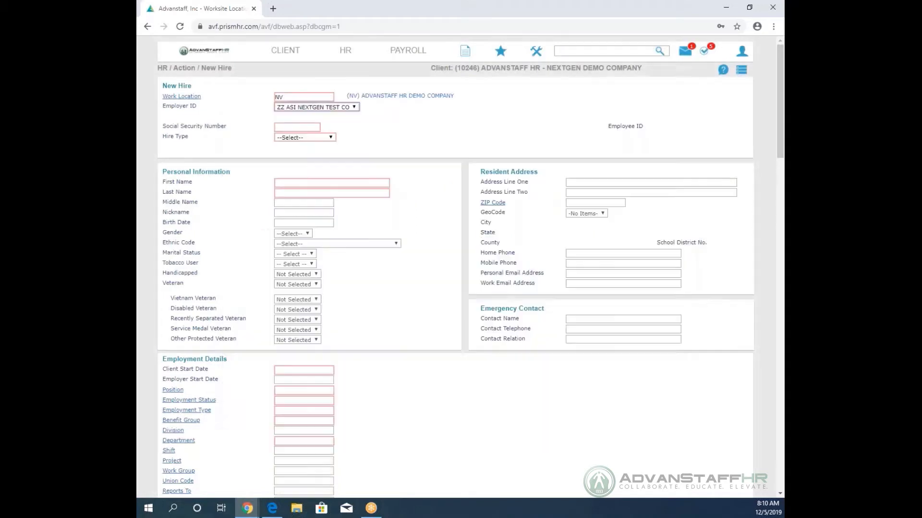
left_click(300, 127)
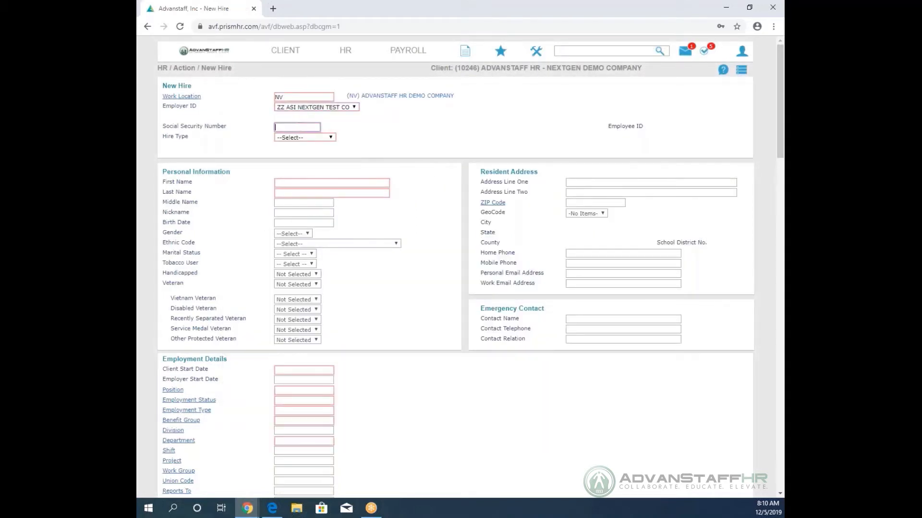
key("Tab")
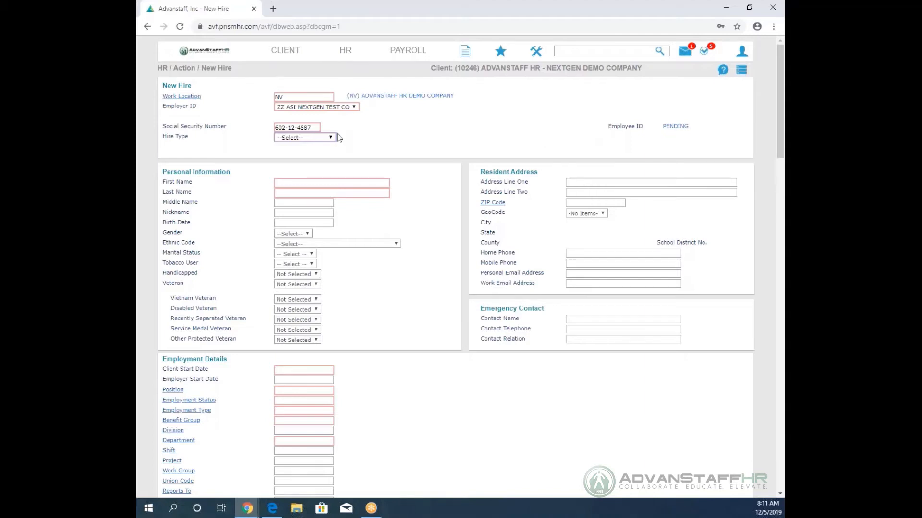
Select Employee(W2) from the Hire Type dropdown.
left_click(325, 139)
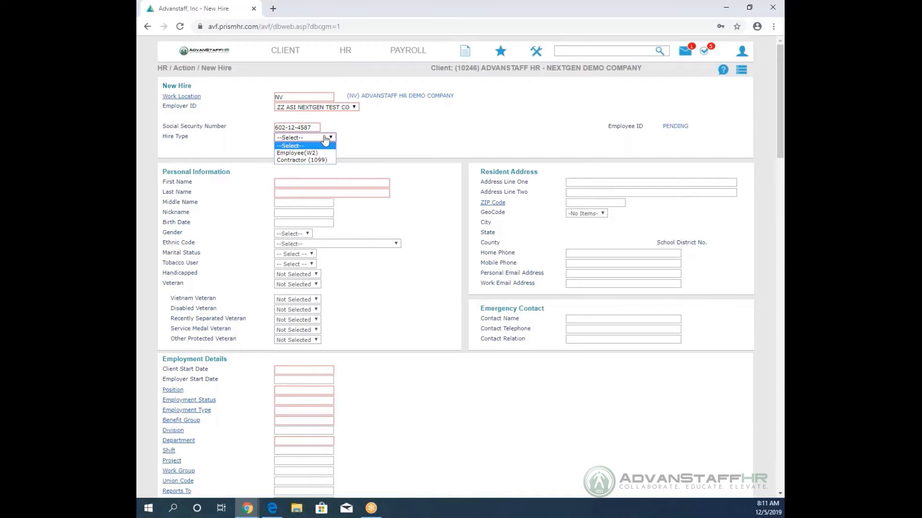
left_click(297, 153)
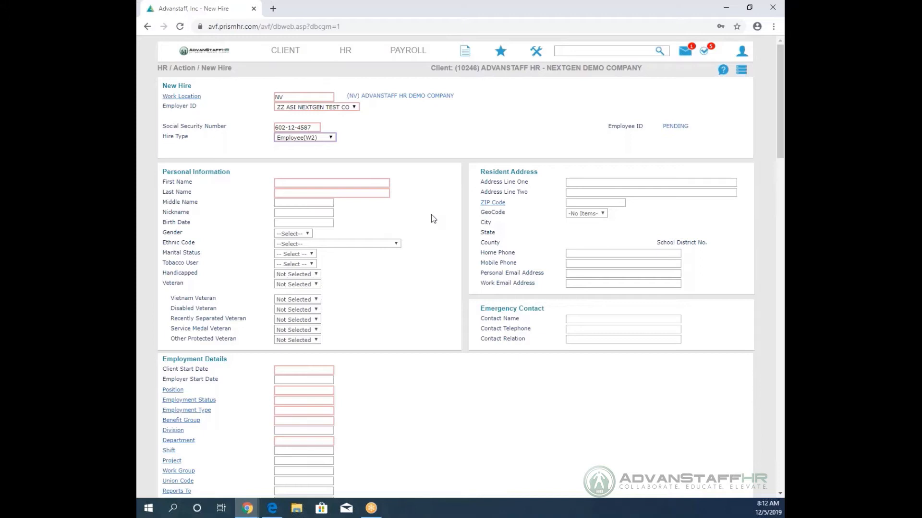
Fill in the First Name and Last Name fields with the new hire's name.
left_click(316, 182)
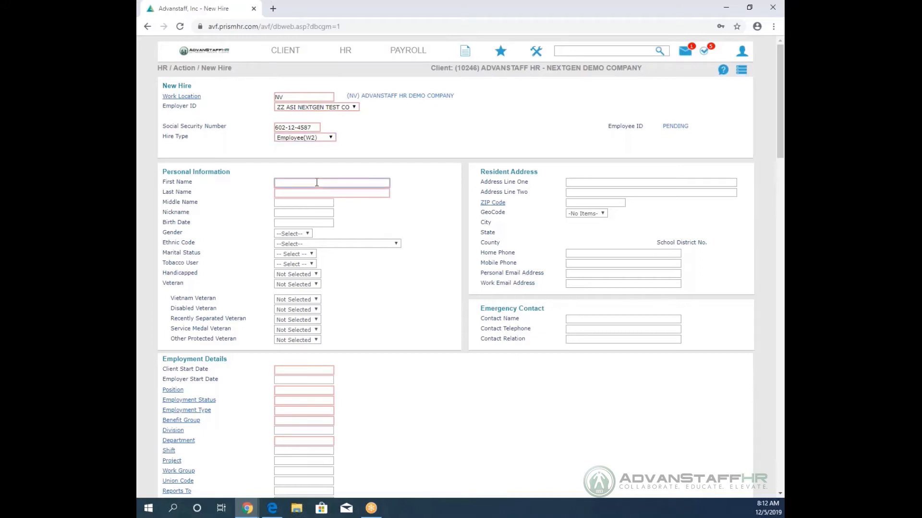
left_click(322, 192)
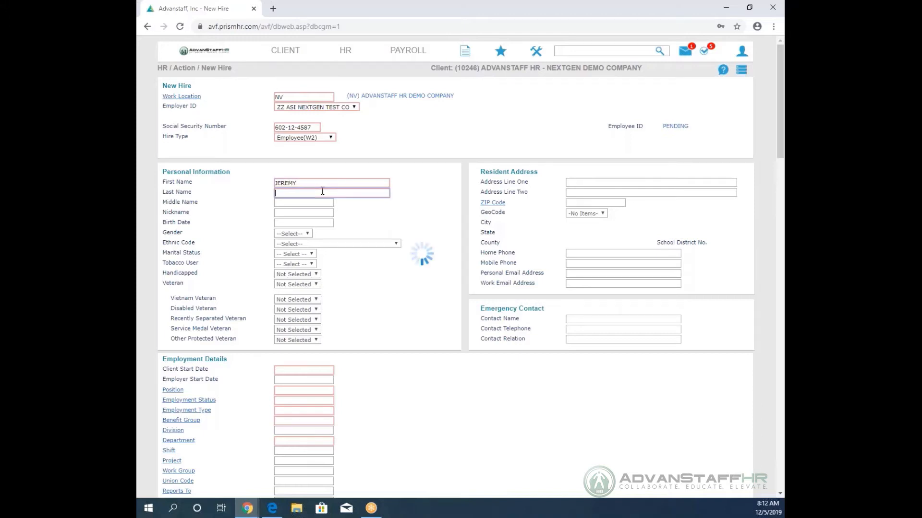
scroll(393, 238, "down", 4)
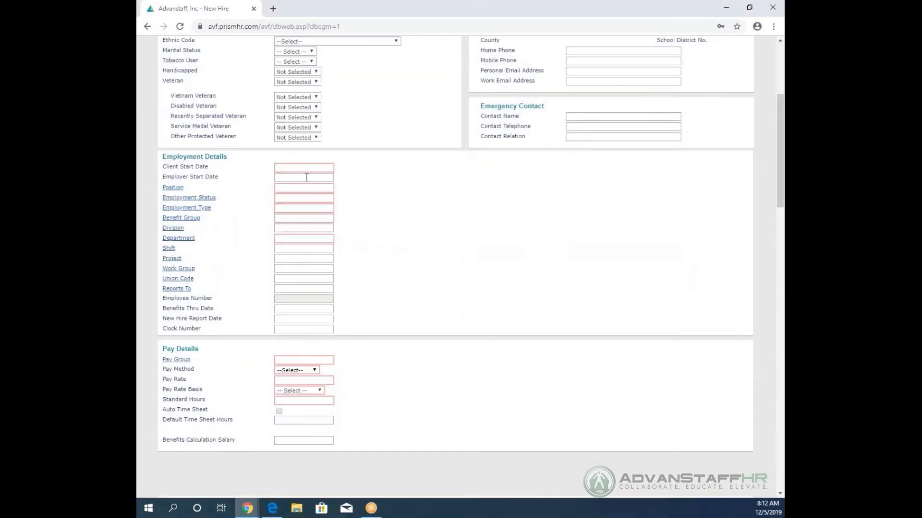
Set the client start date to 12/05/2019 and bring up the Select Active Positions list.
left_click(293, 167)
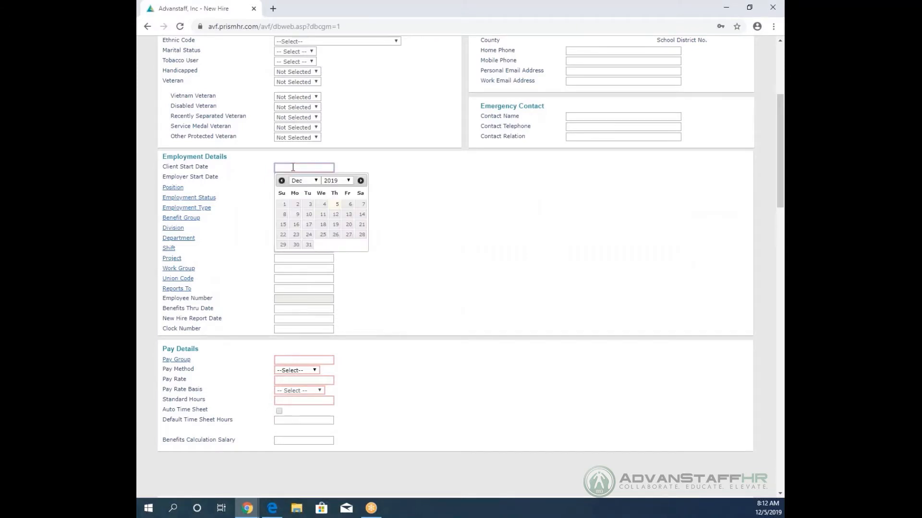
left_click(337, 204)
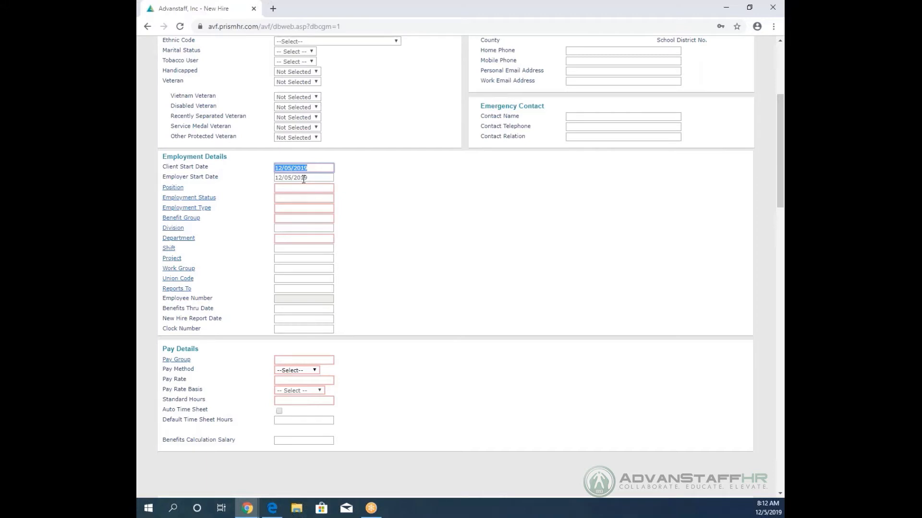
left_click(174, 189)
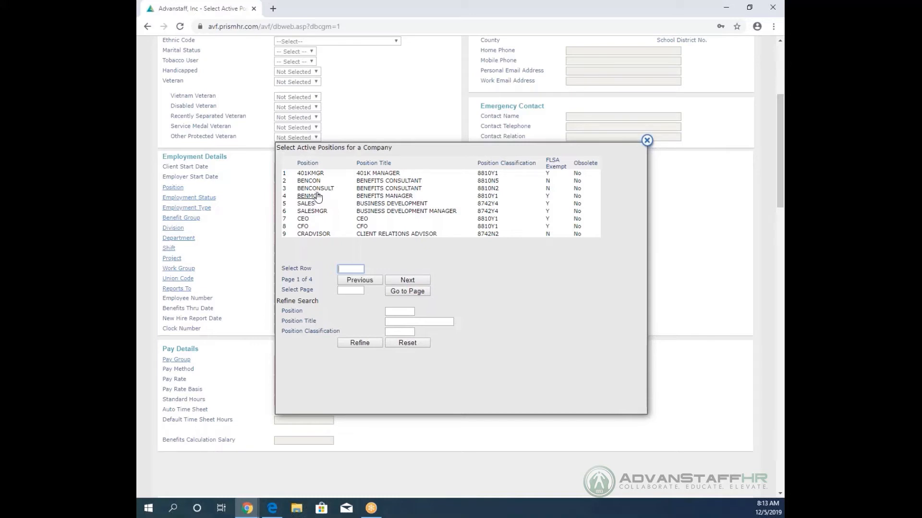
Assign position 401K MANAGER, status ACTIVE EMPLOYEE, type FULL TIME and the BENEFITS department.
left_click(387, 174)
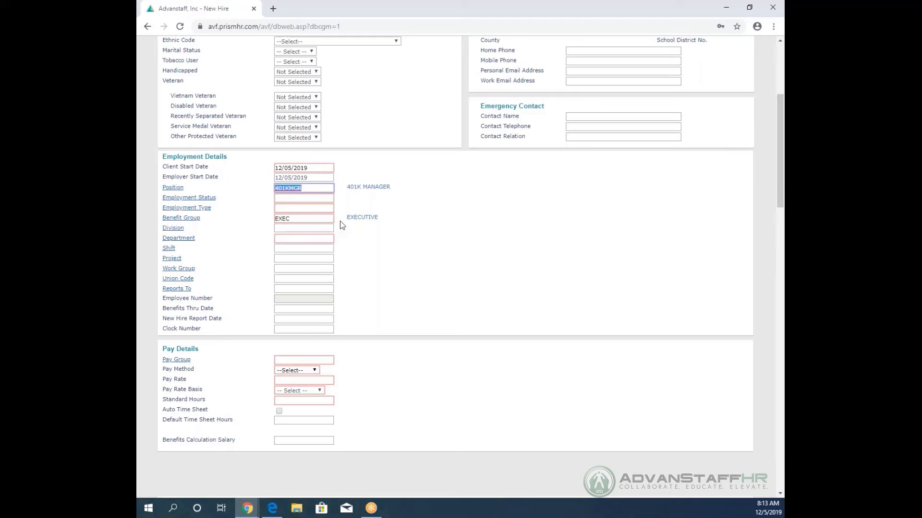
left_click(184, 198)
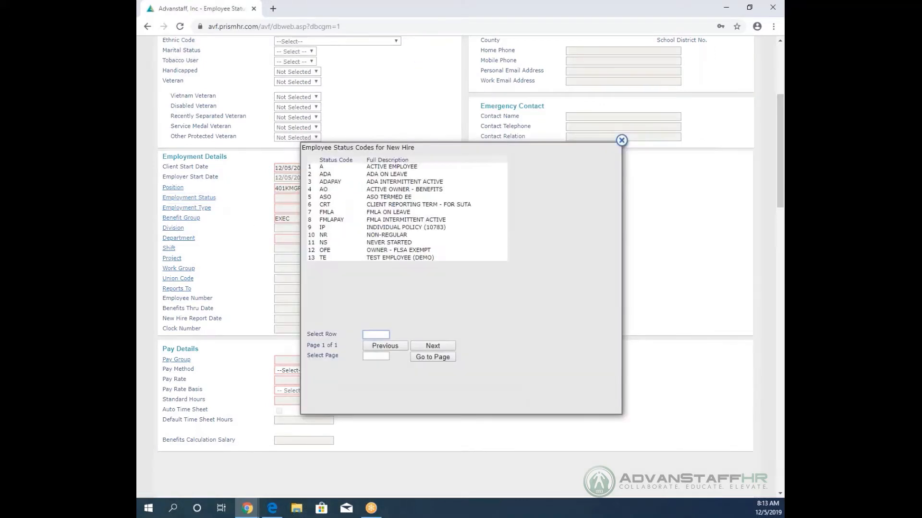
left_click(394, 167)
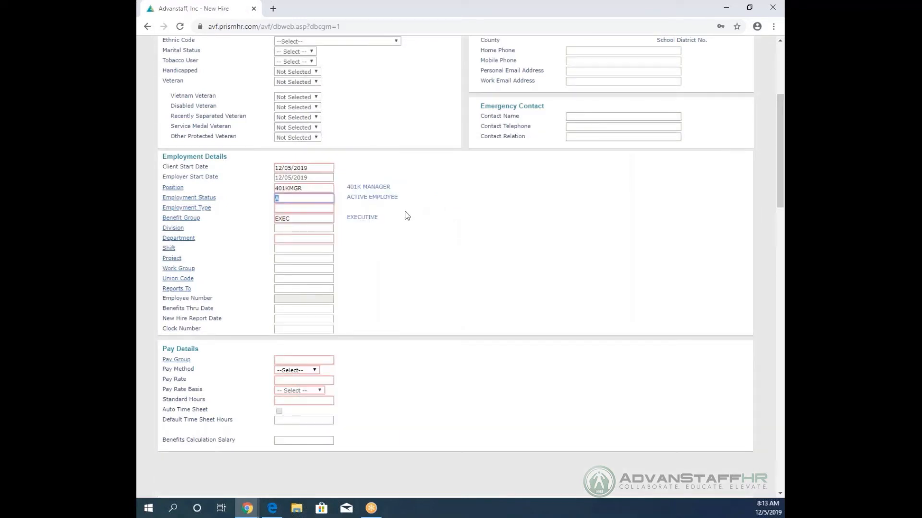
left_click(194, 209)
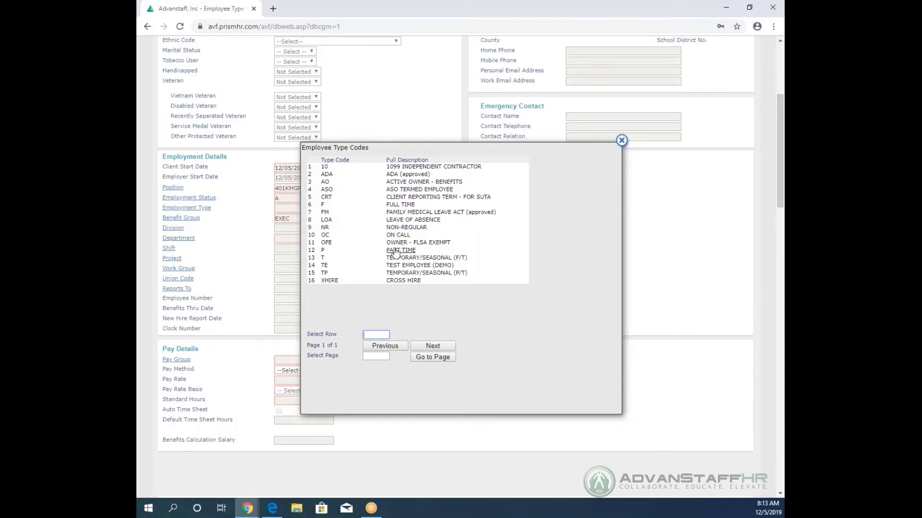
left_click(400, 205)
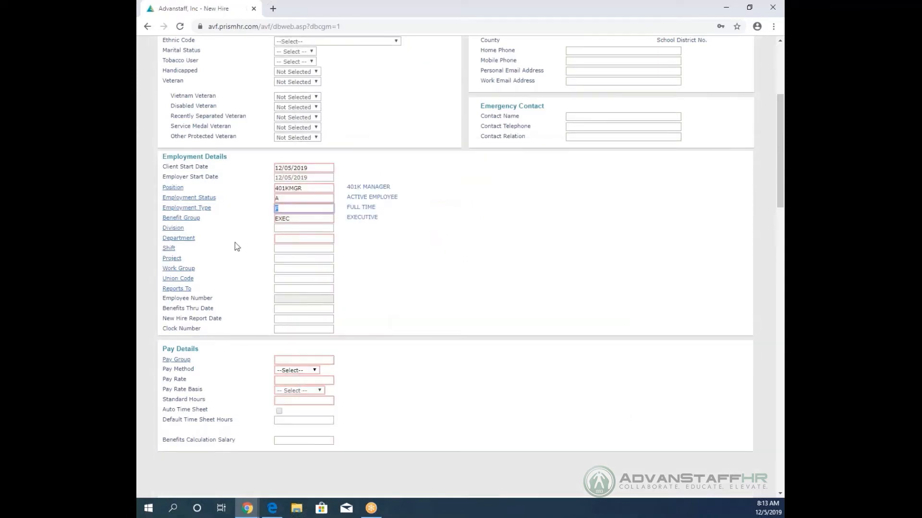
left_click(184, 239)
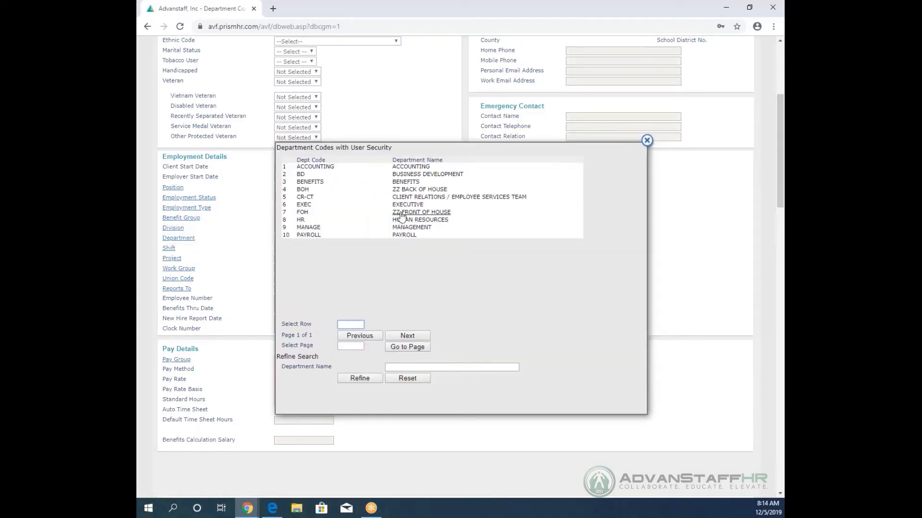
left_click(406, 183)
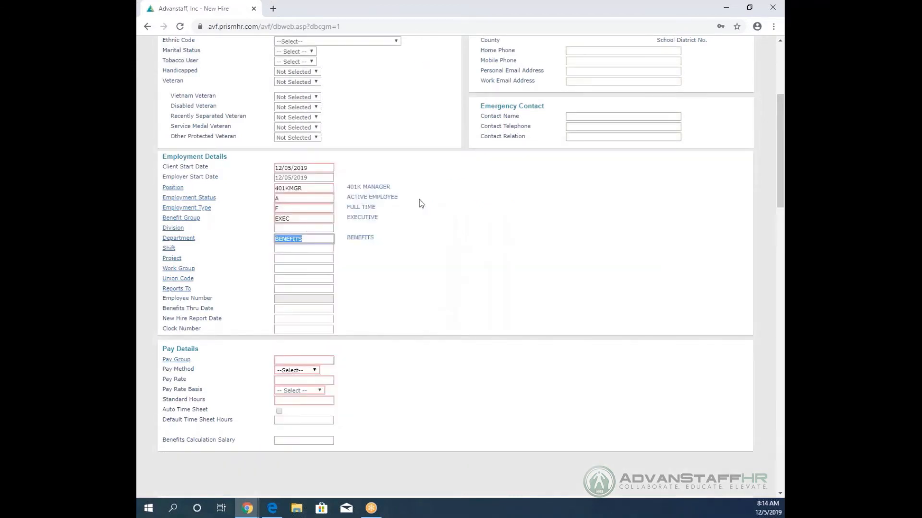
Select pay group S (SM - PAY 15TH, EOM), giving 86.67 standard hours.
scroll(421, 223, "down", 3)
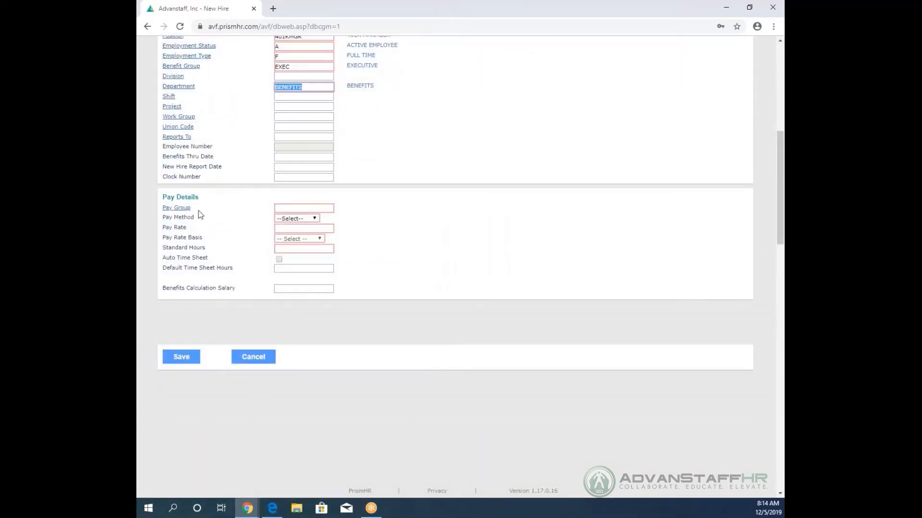
left_click(176, 209)
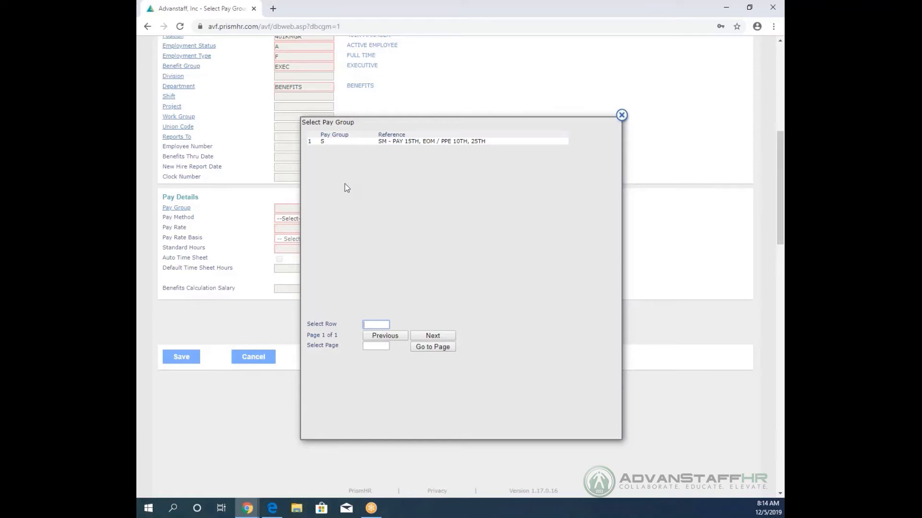
left_click(326, 147)
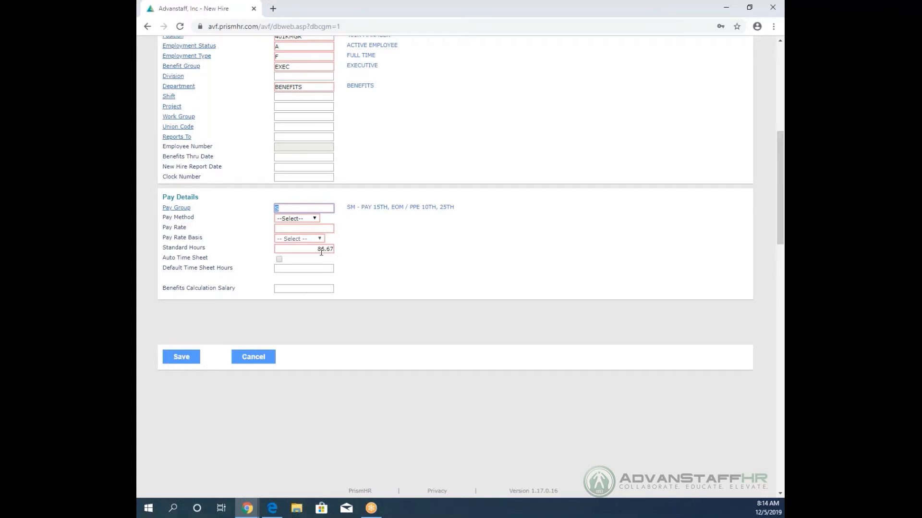
Set pay method and pay rate basis to Hourly and enter a pay rate of 25.00.
left_click(303, 220)
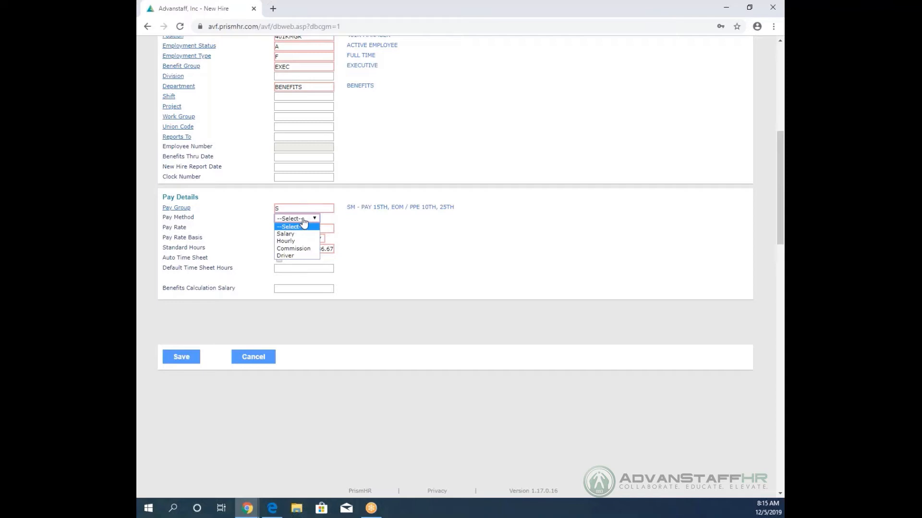
left_click(288, 234)
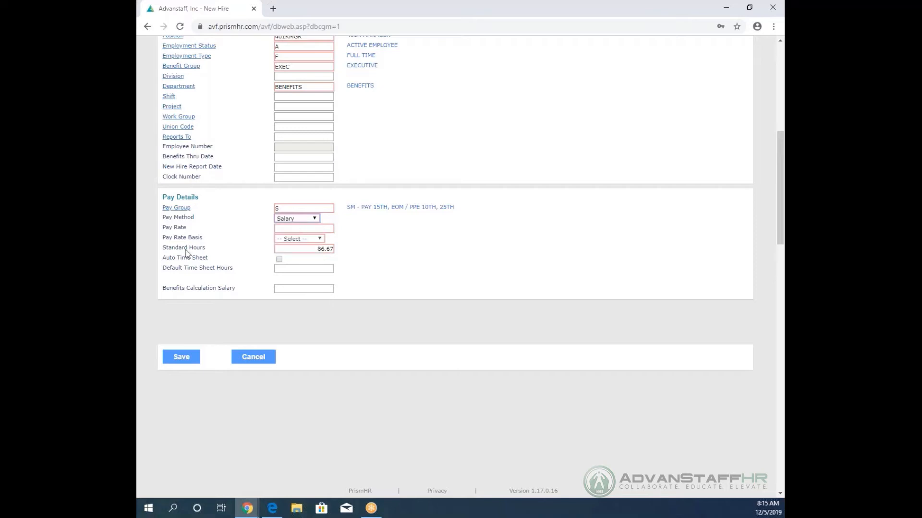
left_click(296, 240)
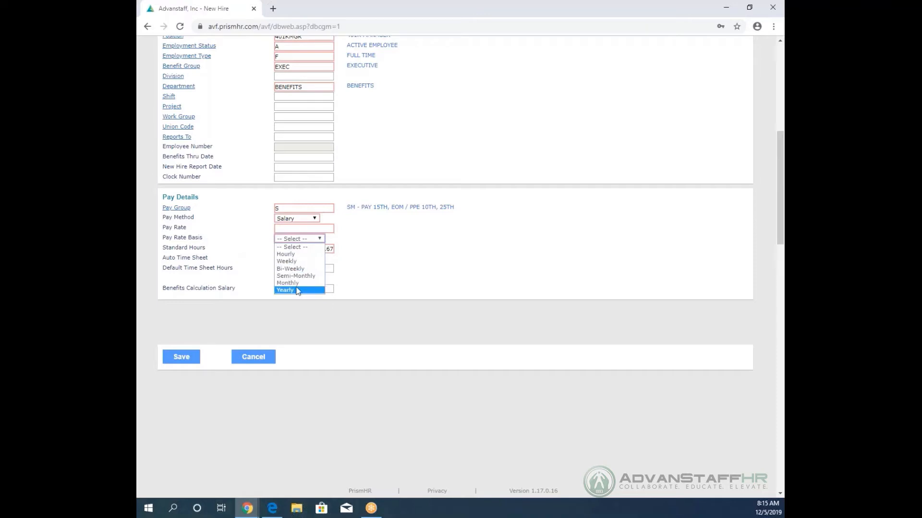
left_click(291, 268)
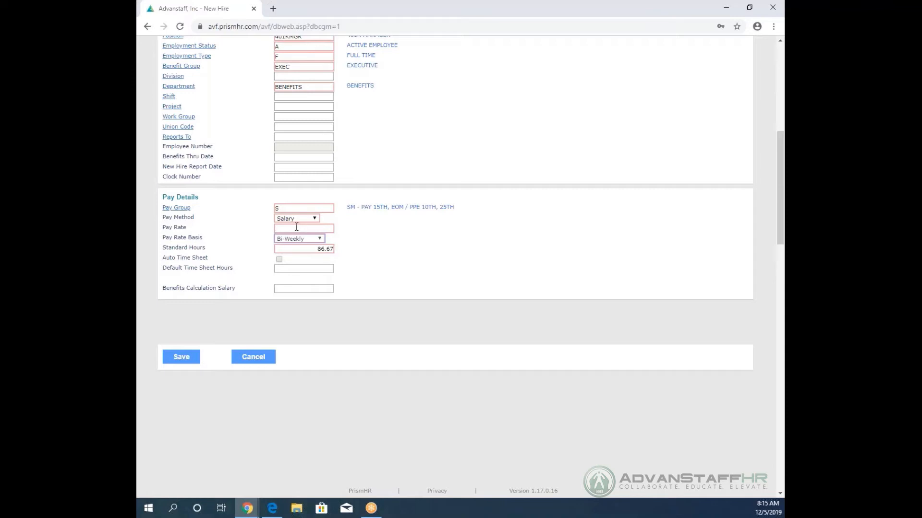
left_click(298, 238)
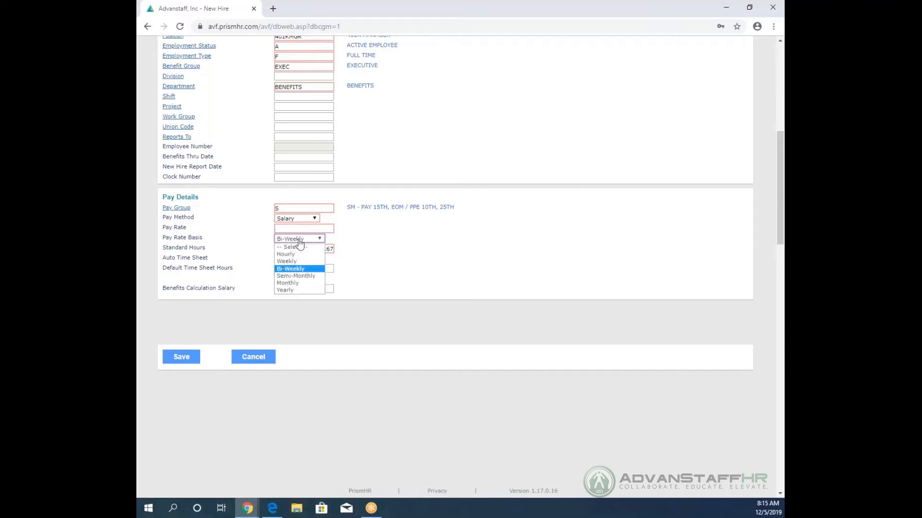
left_click(286, 291)
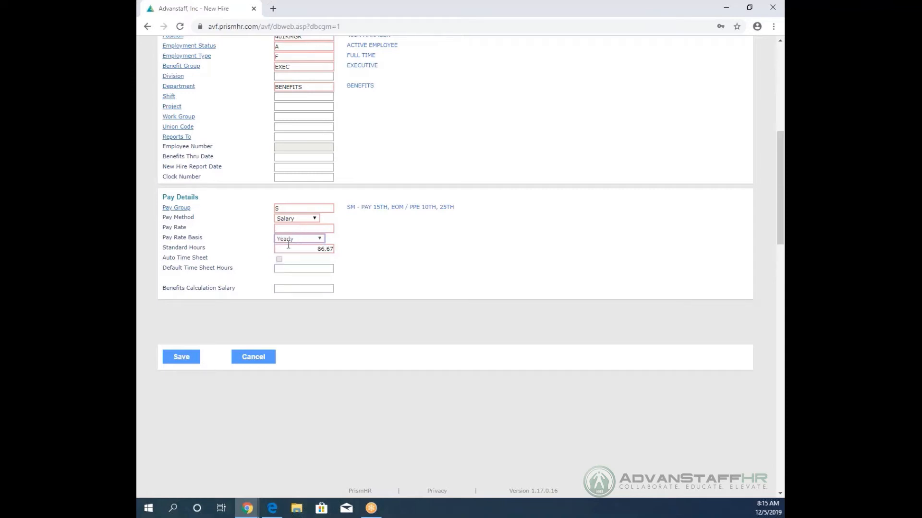
left_click(295, 219)
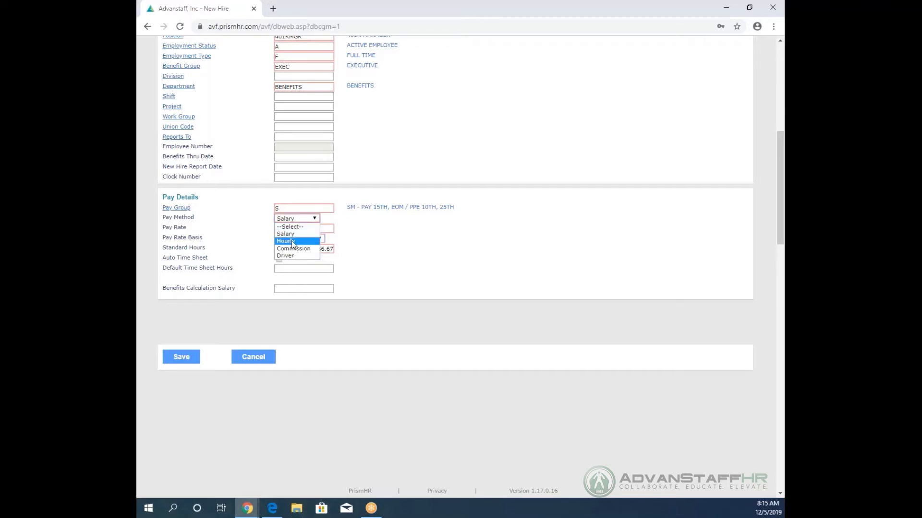
left_click(293, 242)
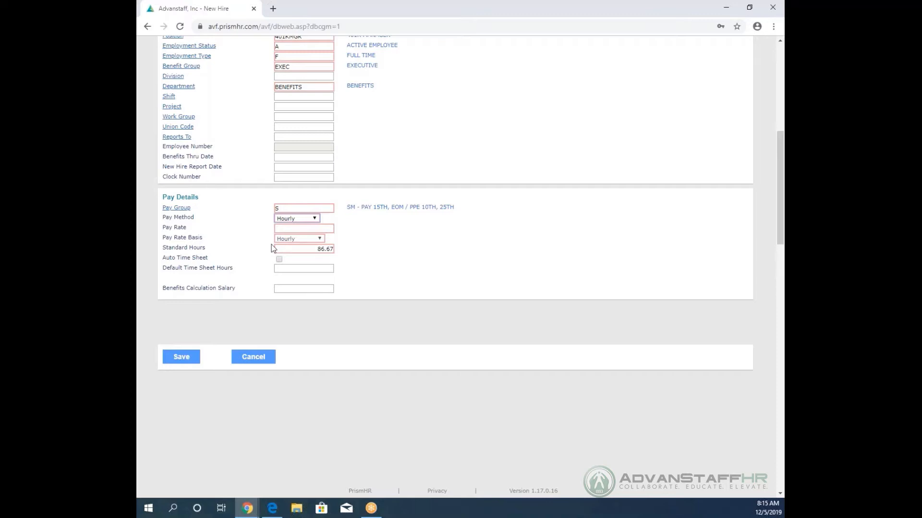
left_click(310, 229)
type("25.00")
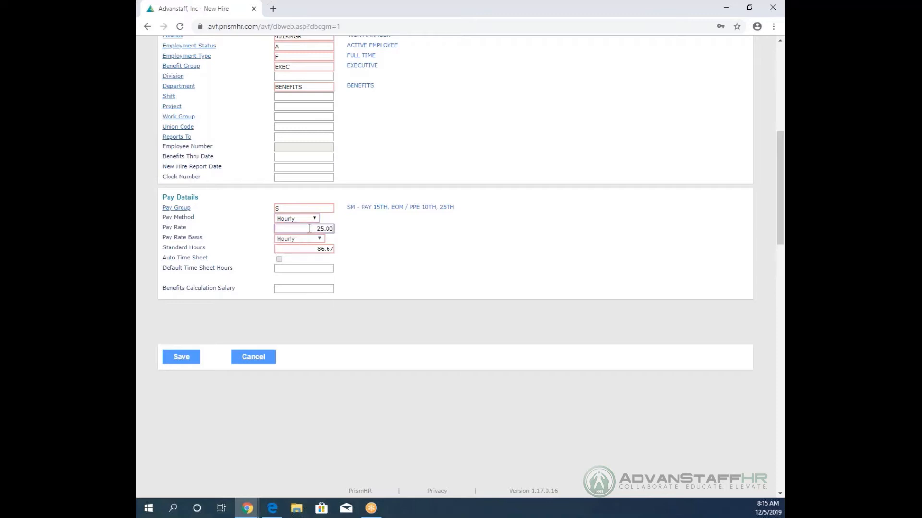
left_click(358, 228)
scroll(512, 288, "up", 6)
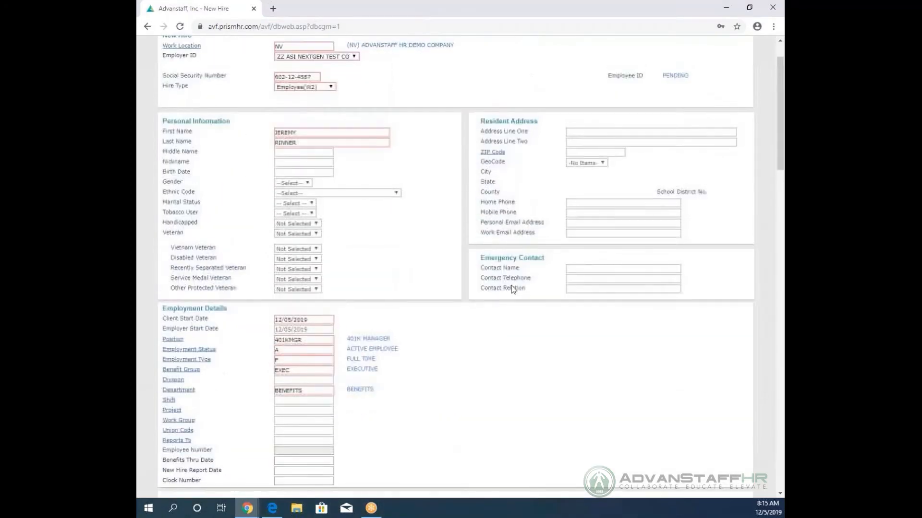
scroll(490, 286, "up", 1)
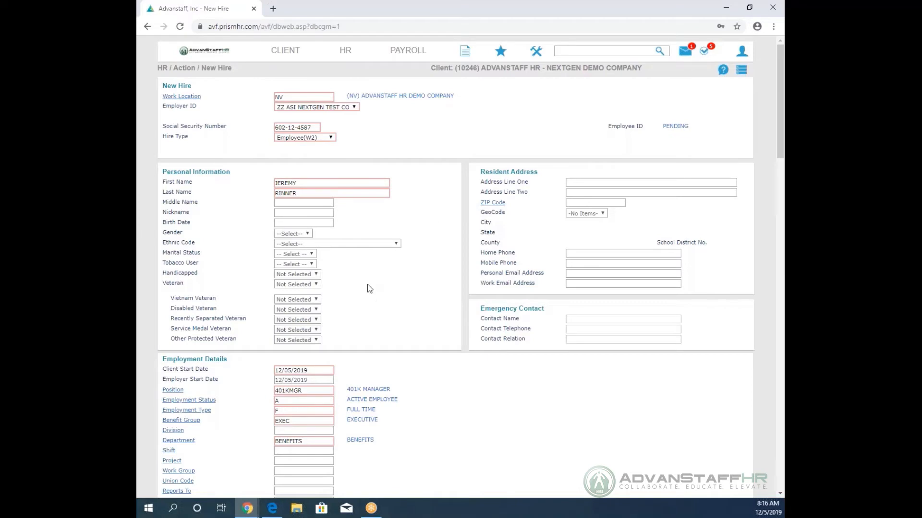
scroll(403, 285, "down", 2)
scroll(402, 284, "down", 7)
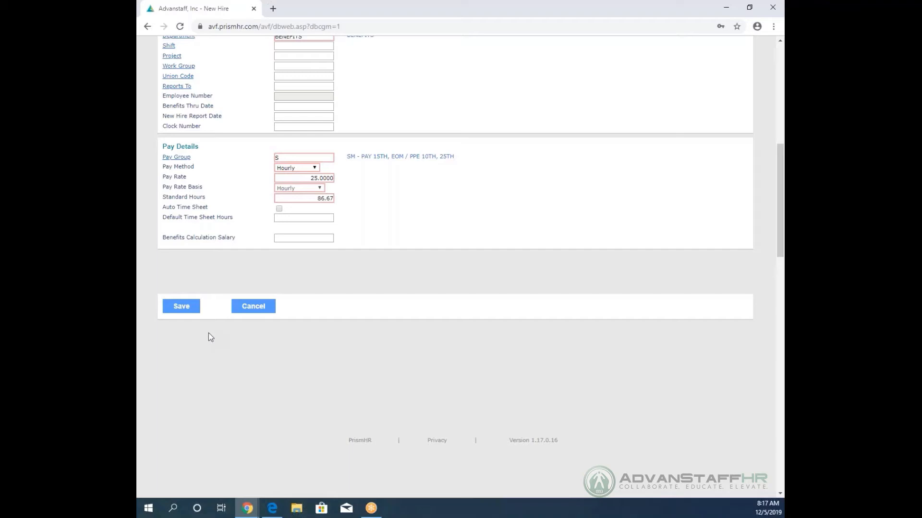
scroll(208, 330, "up", 8)
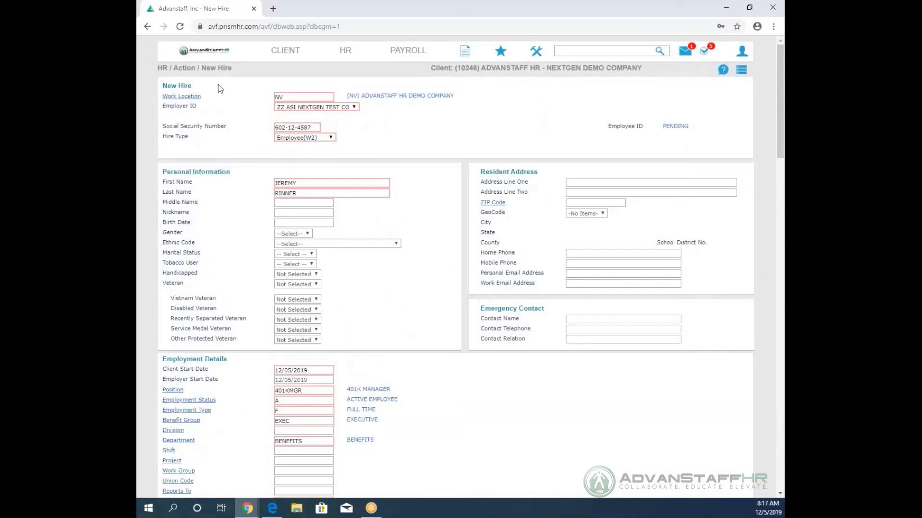
Return to My Home and bring up the Approvals Pending list from the header badge.
left_click(205, 52)
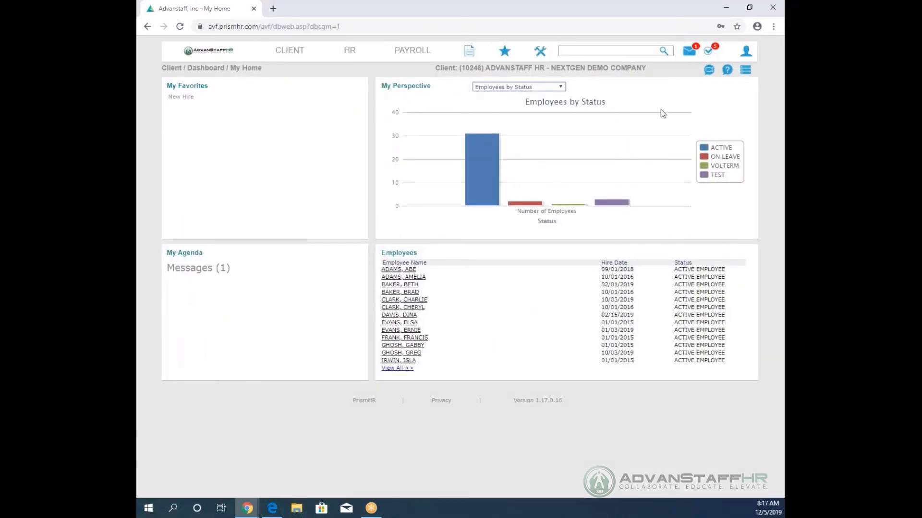
left_click(708, 56)
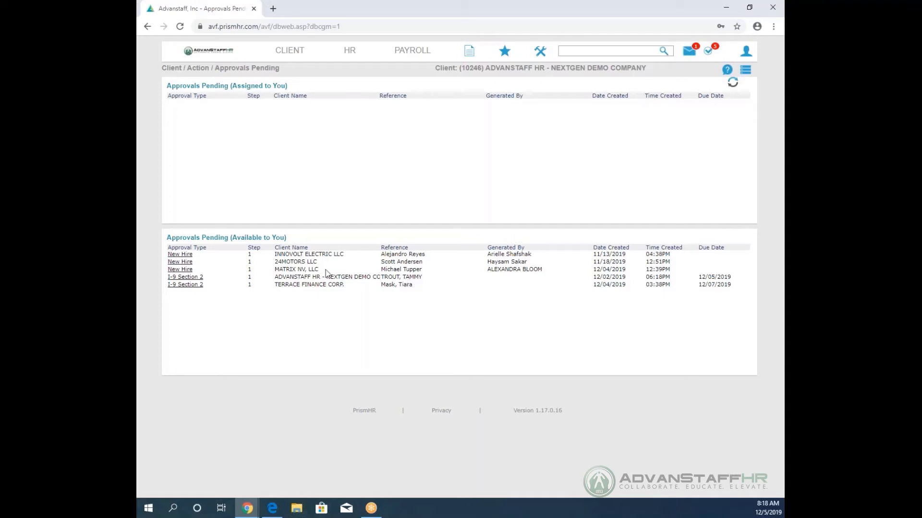
Grab the employee's pending I-9 Section 2 approval so it is assigned to you.
left_click(179, 278)
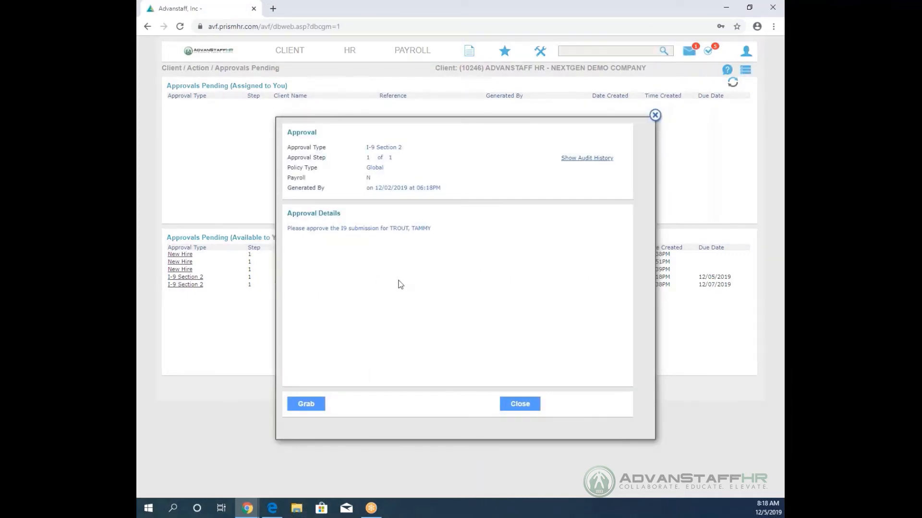
left_click(311, 405)
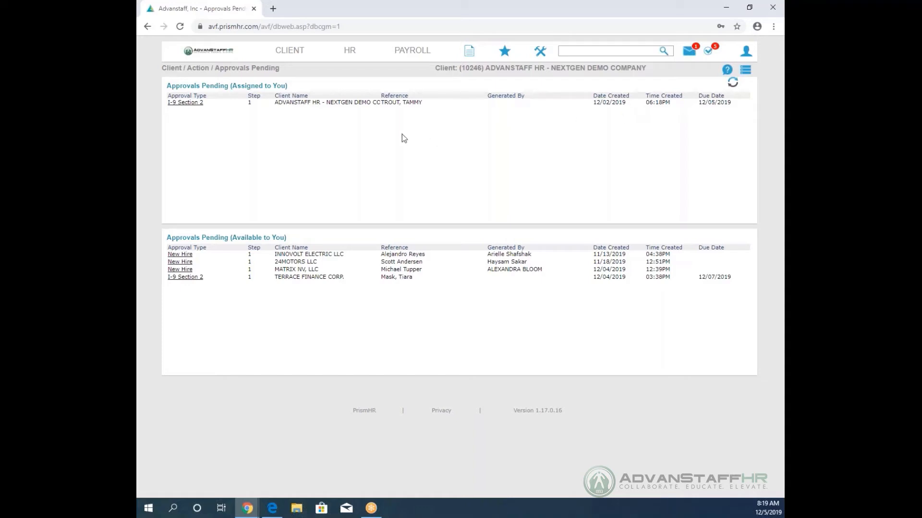
Open the assigned I-9 Section 2, review the Section 1 document, and start denying approval.
left_click(185, 103)
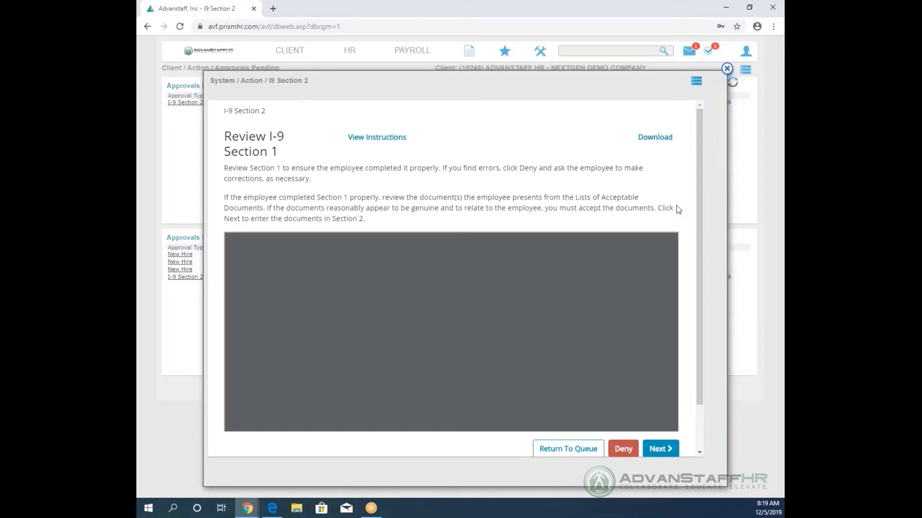
scroll(681, 208, "down", 1)
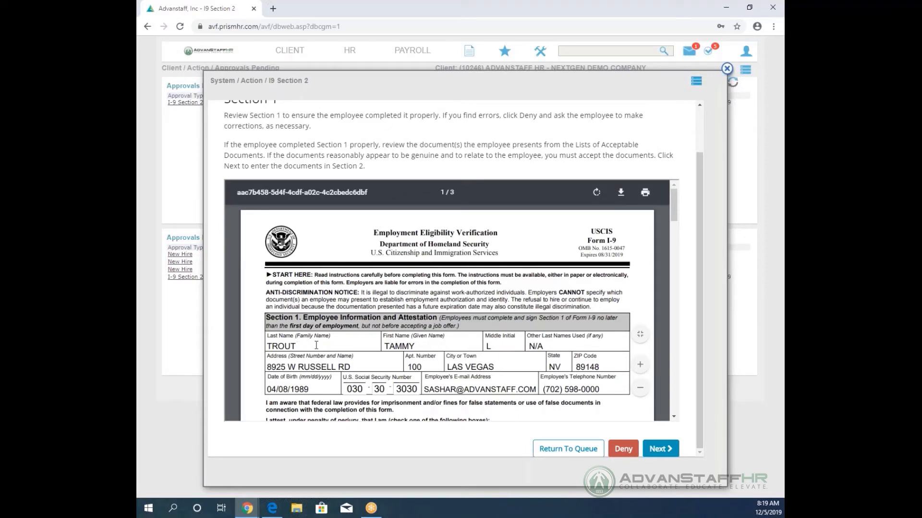
left_click(623, 448)
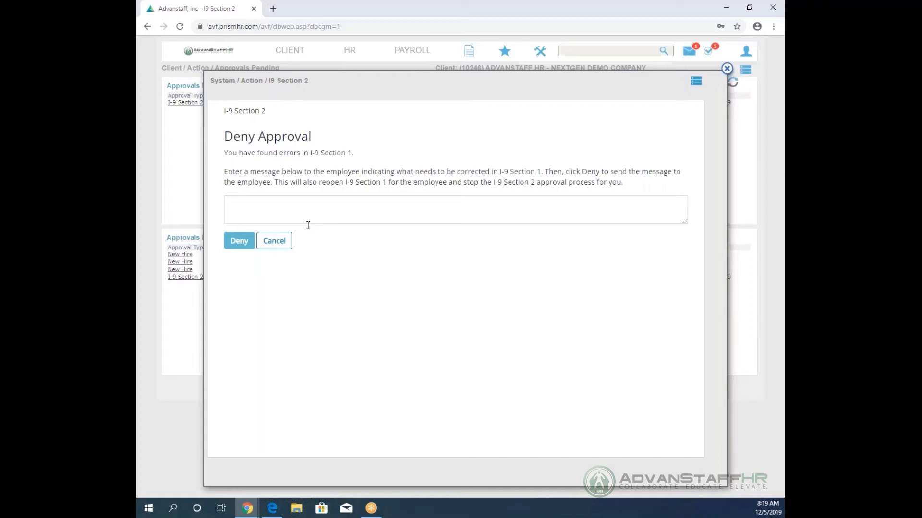
Cancel the Deny Approval form and scroll down to the employee's completed Section 1 form.
left_click(280, 244)
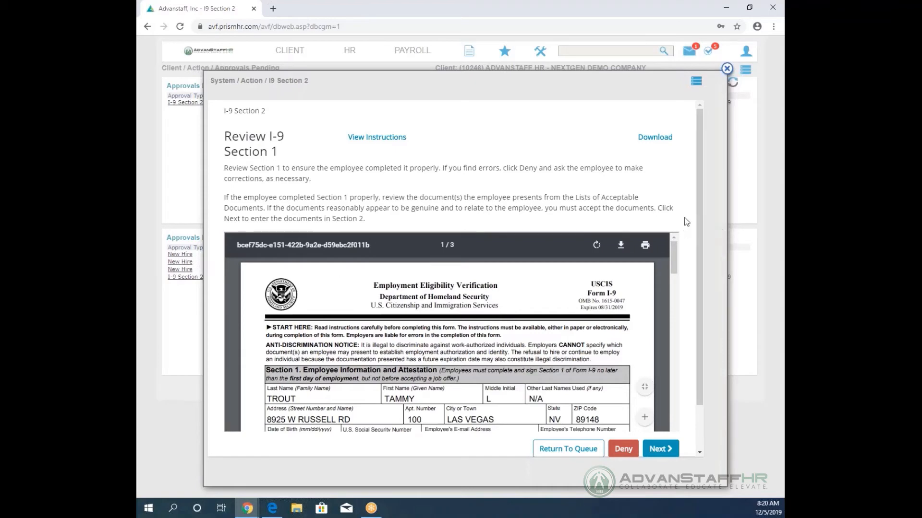
scroll(686, 222, "down", 1)
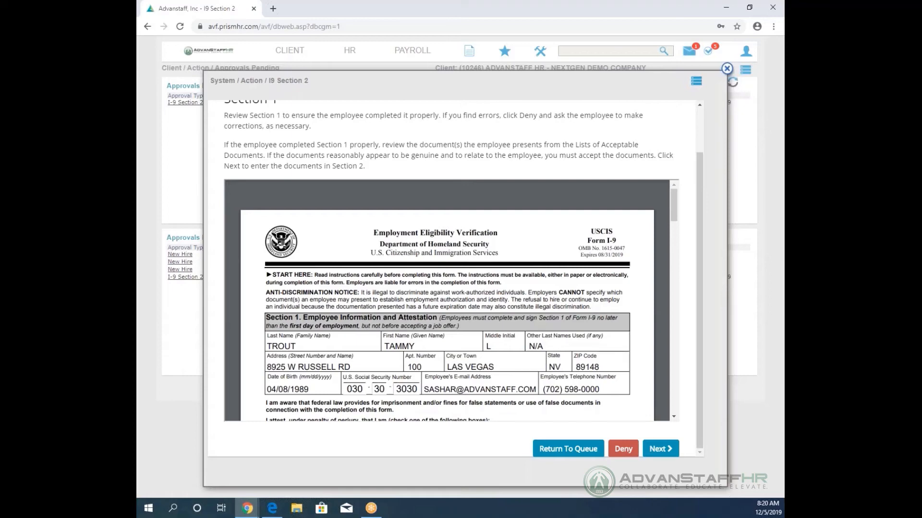
Return the I-9 Section 2 item to the queue, grab it again, and reopen it from Assigned to You.
left_click(567, 449)
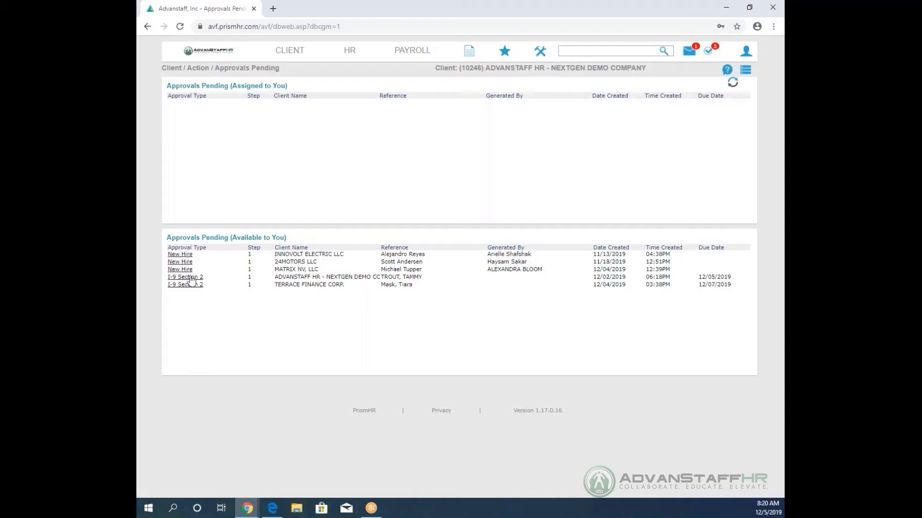
left_click(190, 278)
left_click(317, 407)
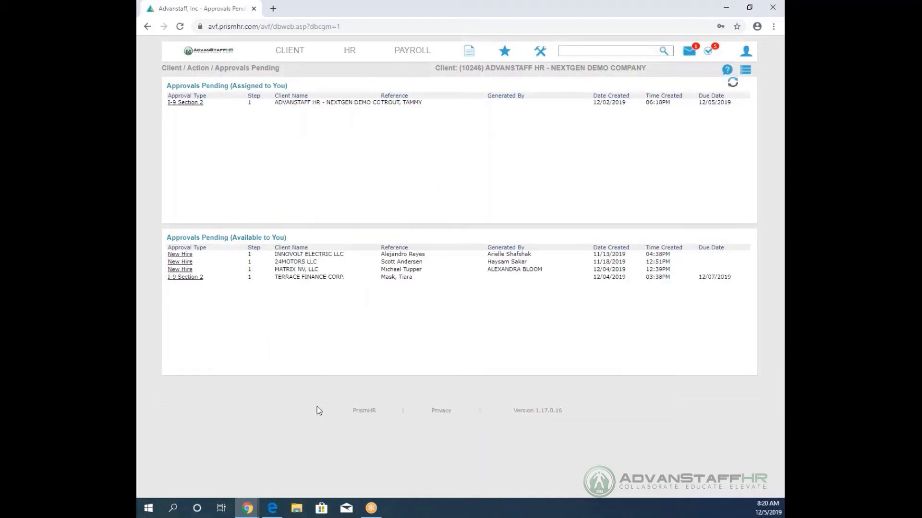
left_click(186, 103)
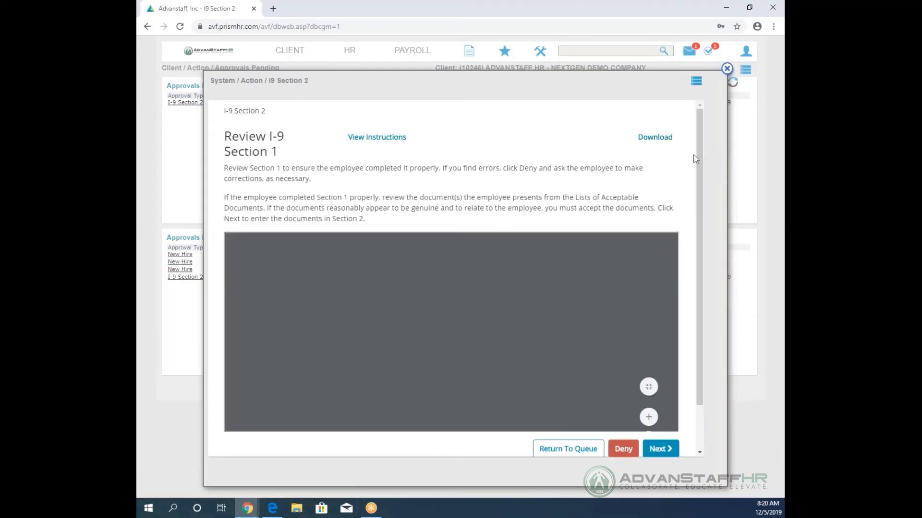
Scroll through the whole Section 1 PDF, then continue to the Enter Documents page.
scroll(687, 207, "down", 1)
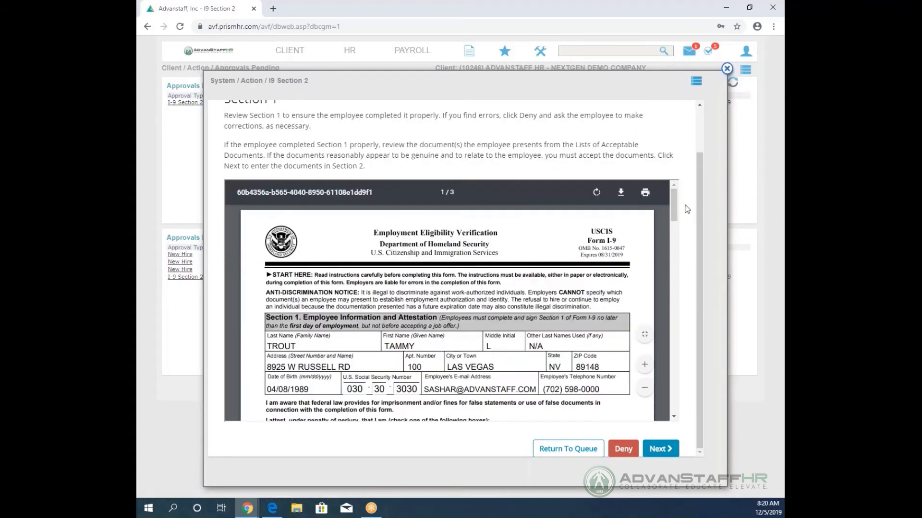
scroll(606, 267, "down", 2)
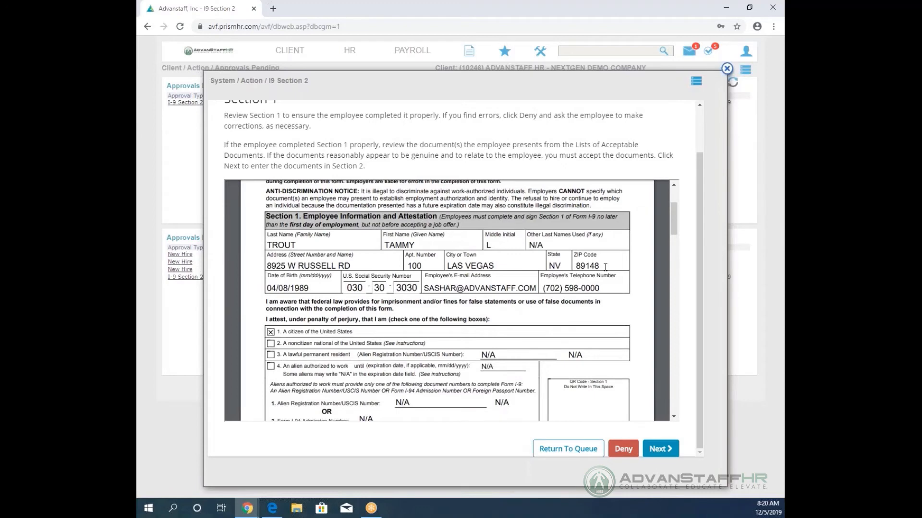
scroll(633, 293, "down", 1)
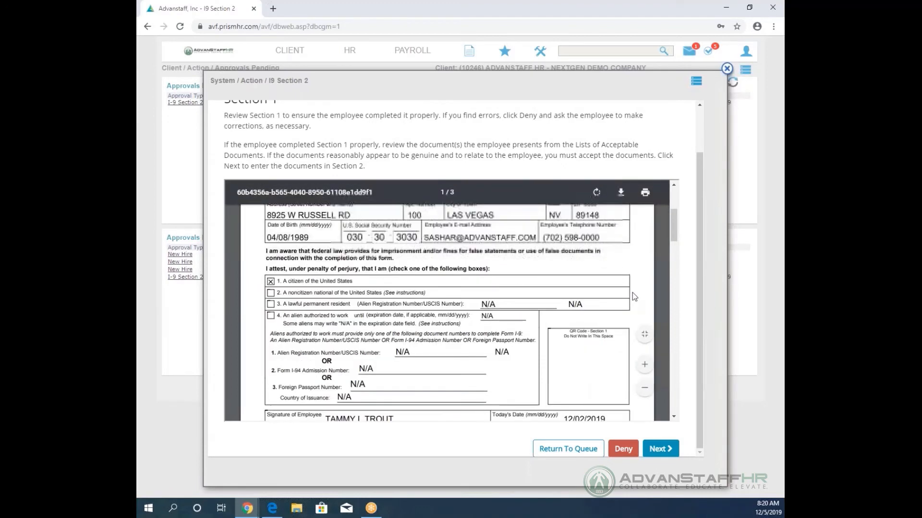
scroll(632, 296, "down", 4)
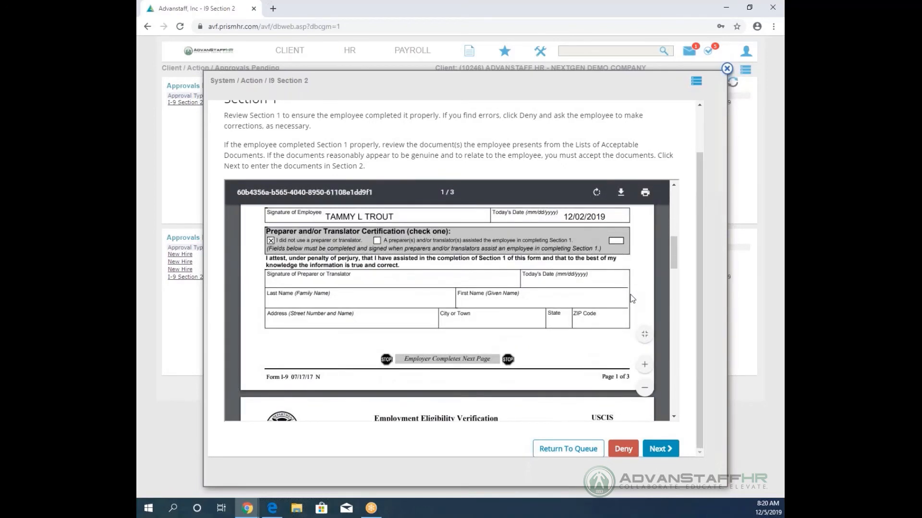
scroll(632, 298, "down", 4)
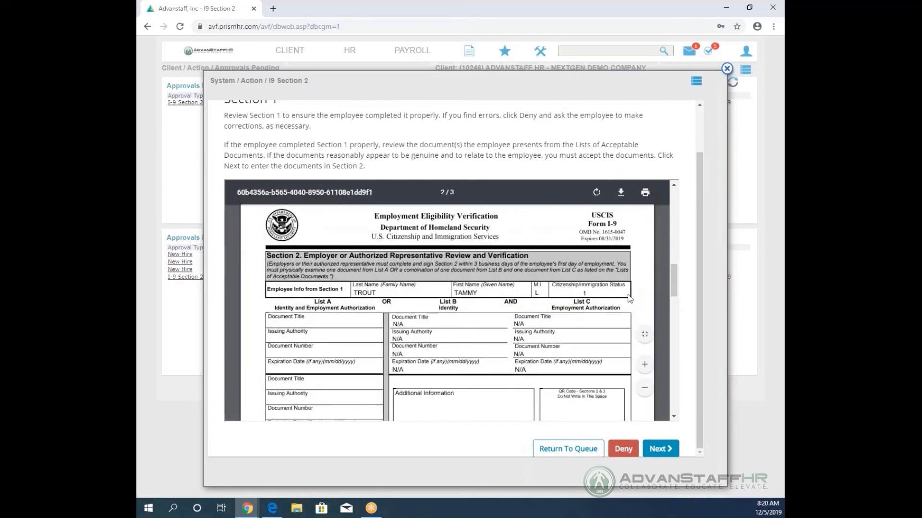
scroll(629, 298, "down", 1)
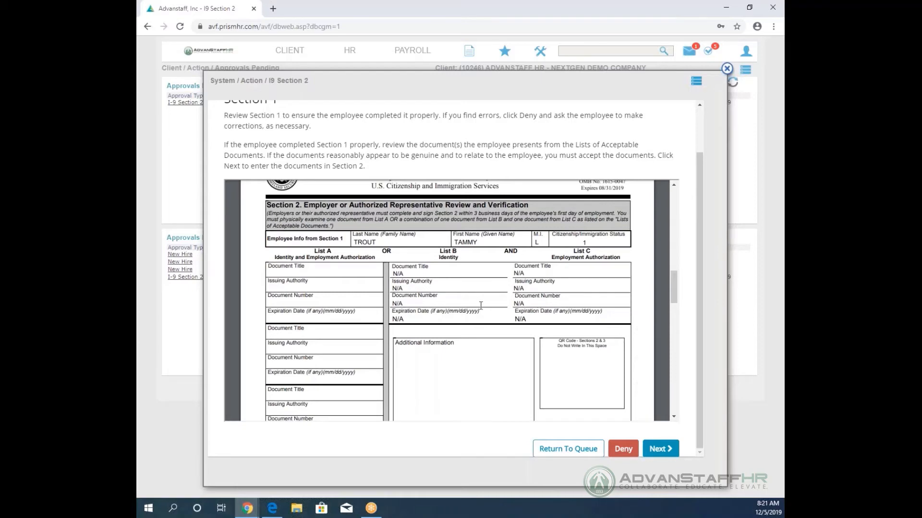
scroll(539, 303, "down", 5)
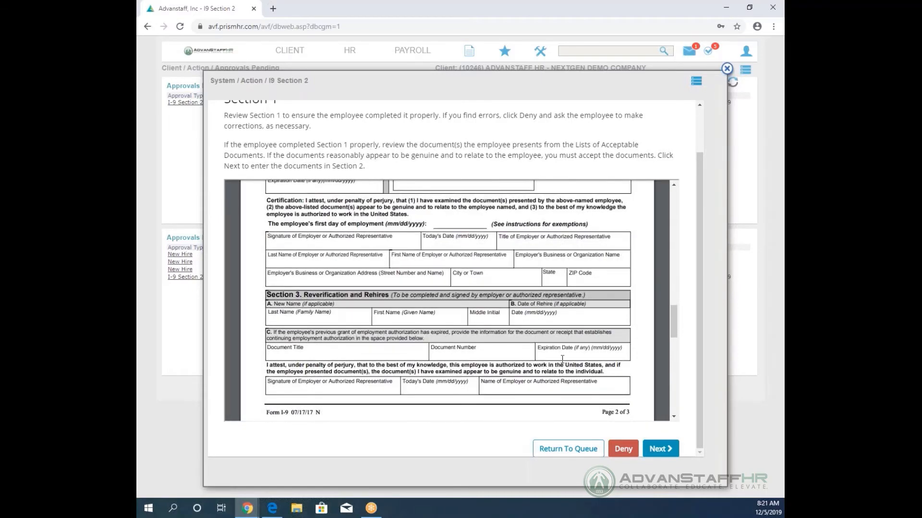
left_click(660, 451)
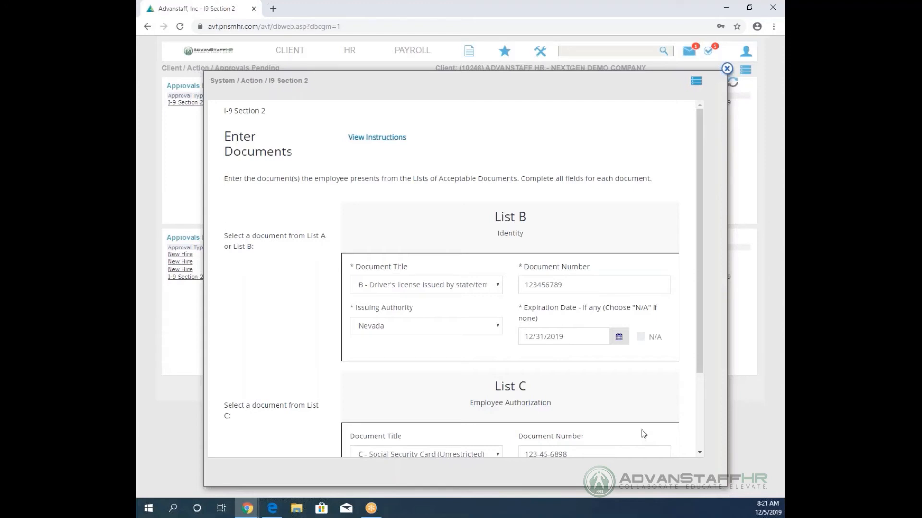
Set the document to List A U.S. Passport issued by the U.S. Department of State.
left_click(447, 286)
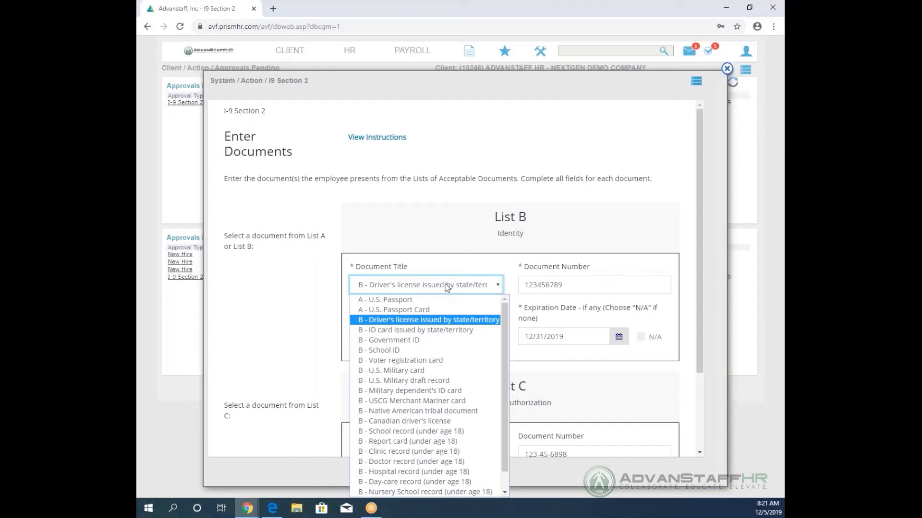
left_click(425, 303)
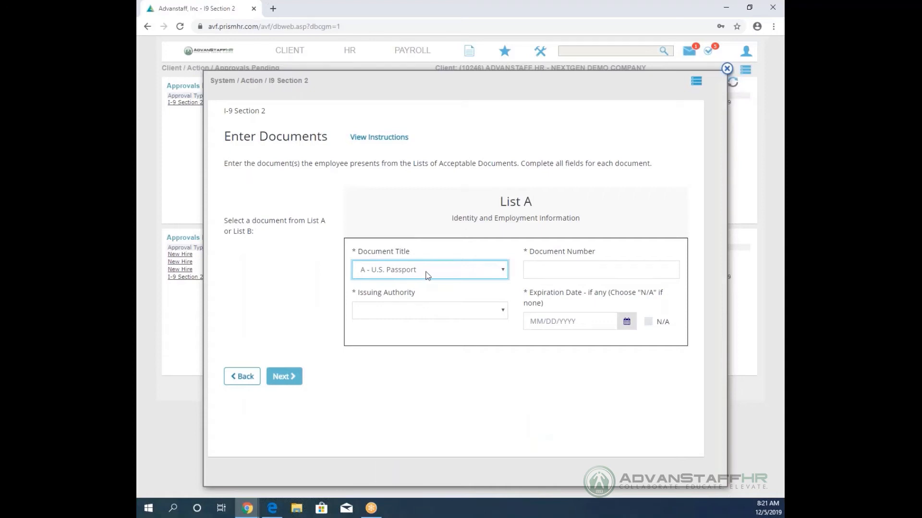
left_click(426, 319)
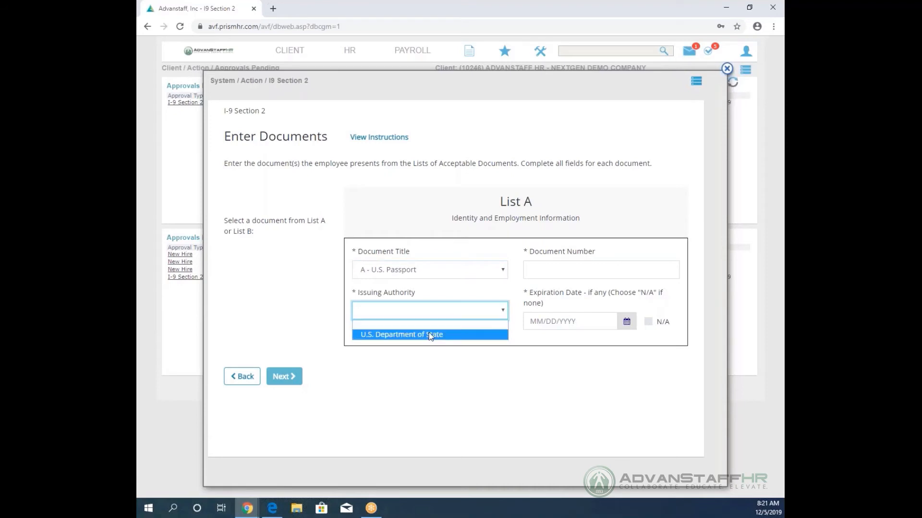
left_click(430, 336)
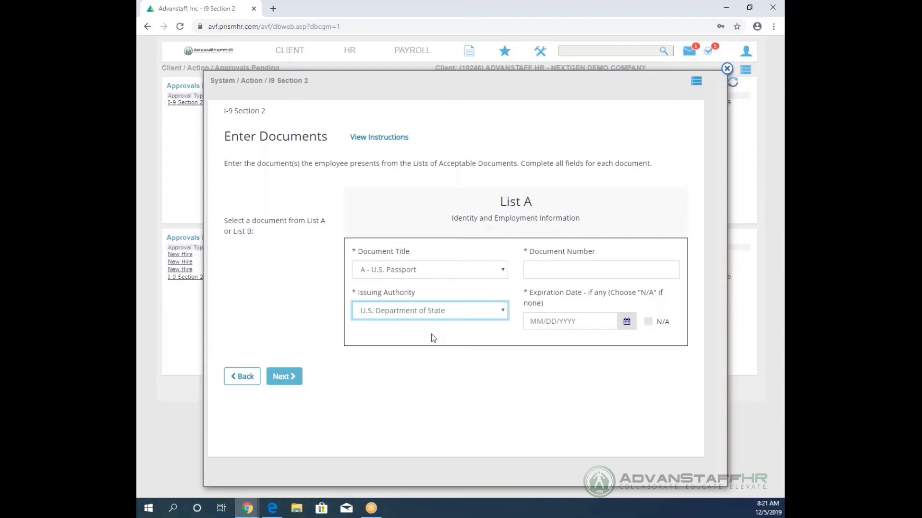
left_click(532, 270)
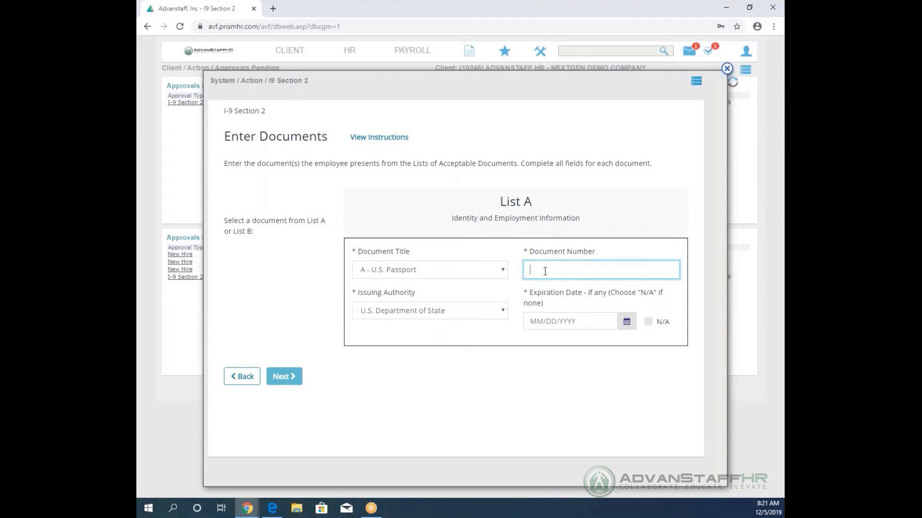
left_click(548, 321)
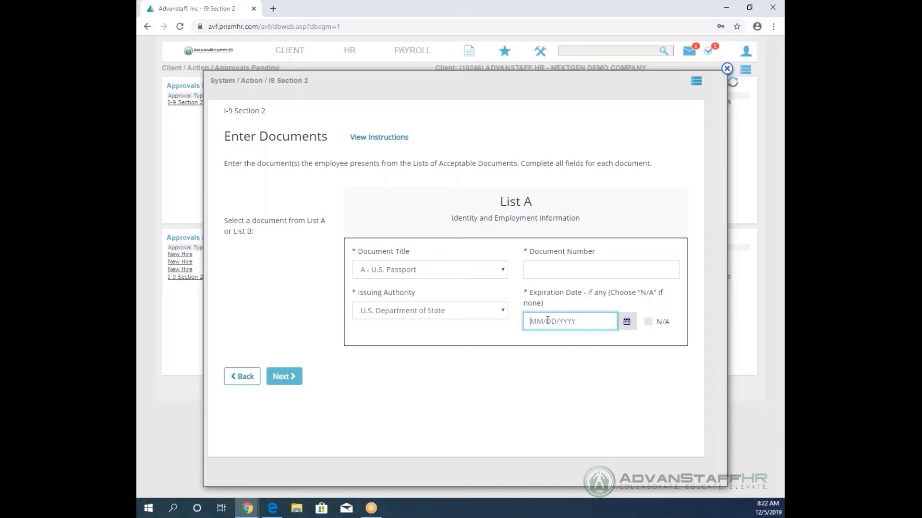
left_click(487, 272)
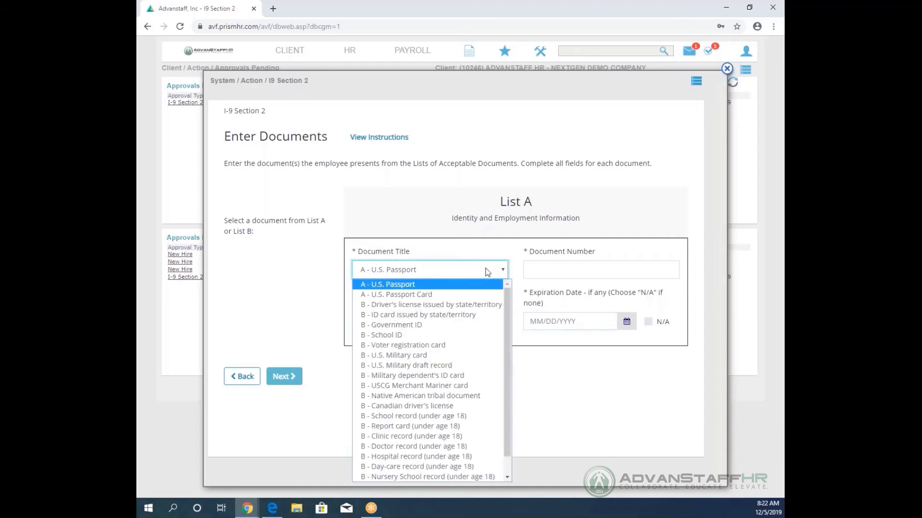
Change the document to a List B state driver's license with Nevada as issuing authority.
left_click(455, 304)
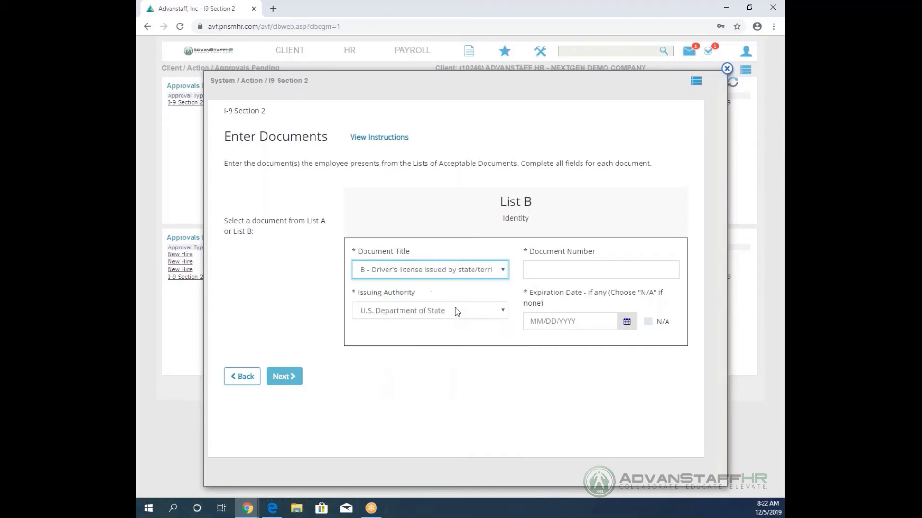
scroll(524, 359, "down", 3)
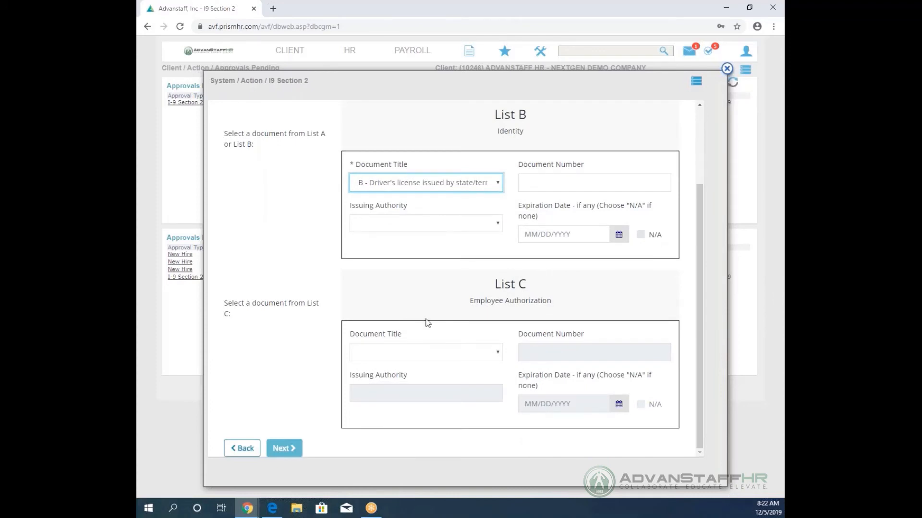
left_click(410, 183)
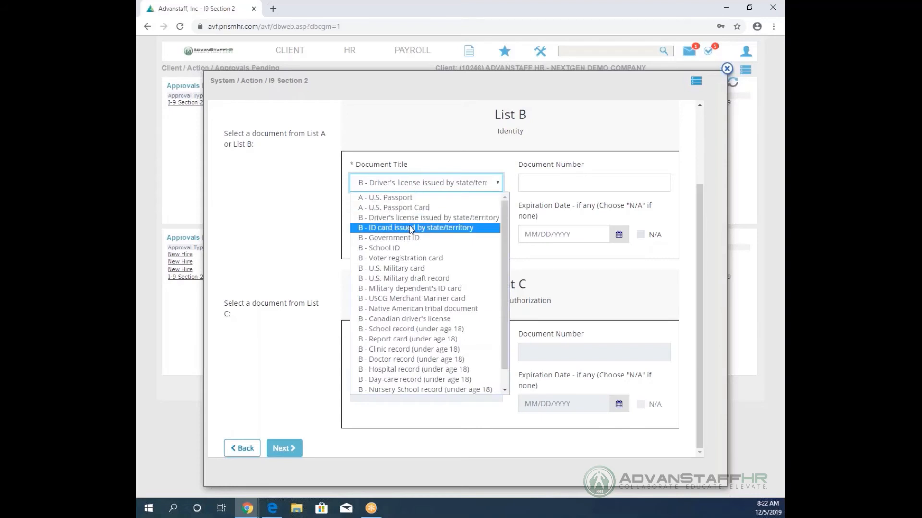
left_click(431, 180)
left_click(494, 224)
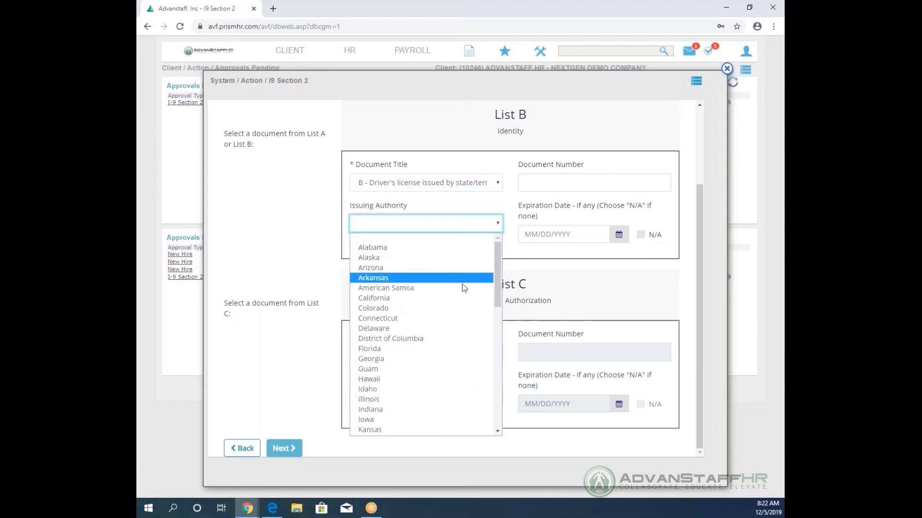
scroll(460, 295, "down", 6)
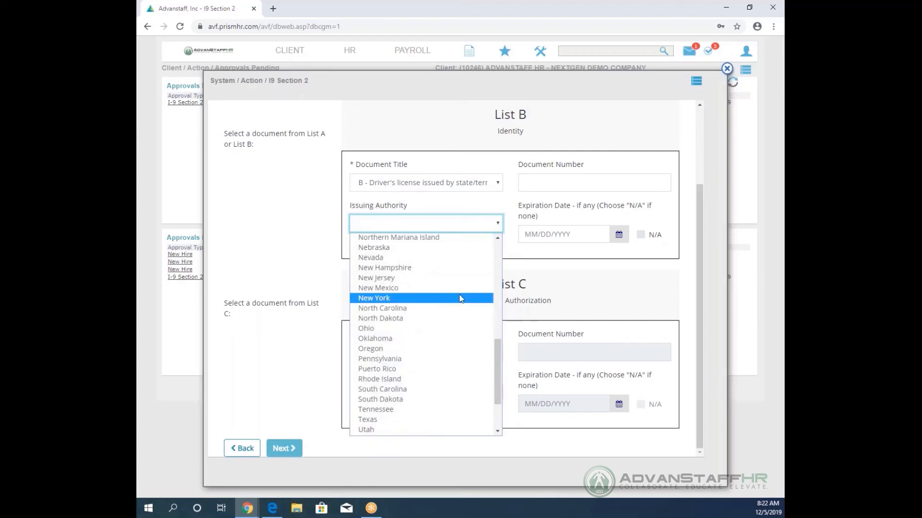
left_click(451, 259)
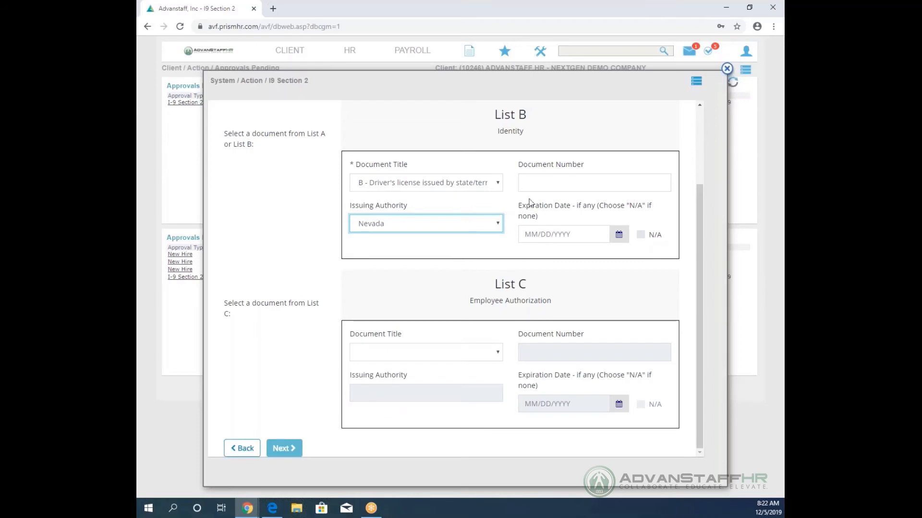
left_click(548, 182)
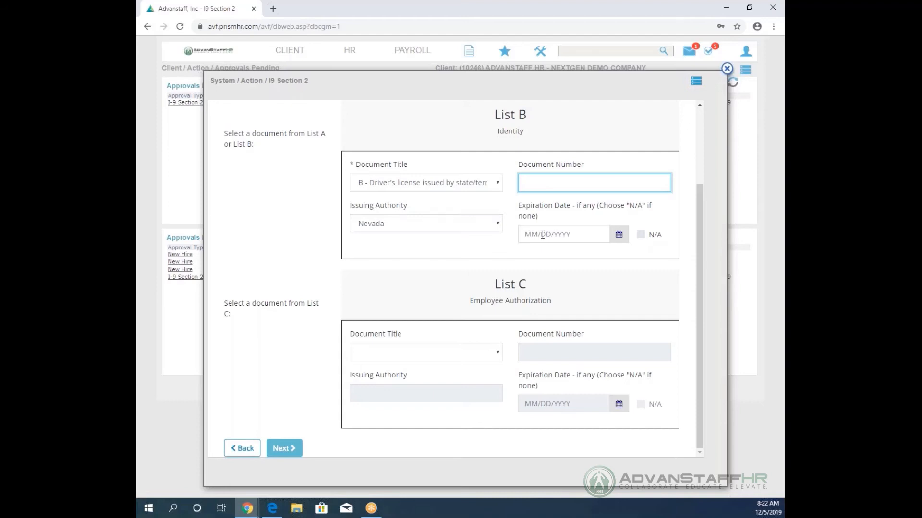
Set List C to an unrestricted Social Security Card from the Social Security Administration, expiration N/A.
left_click(448, 354)
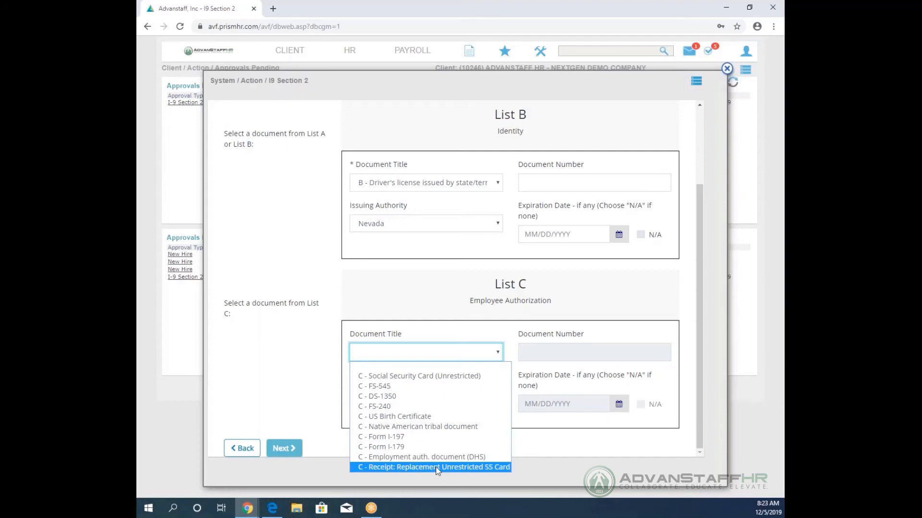
left_click(455, 377)
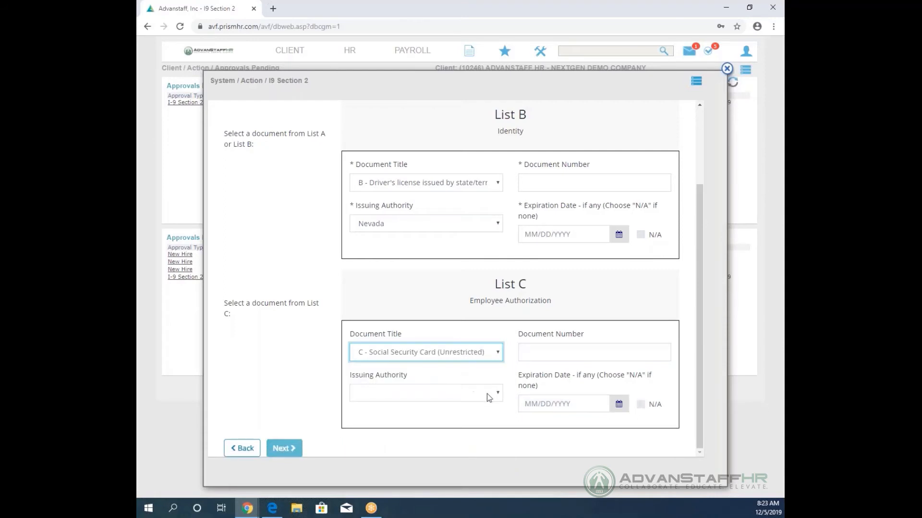
left_click(487, 394)
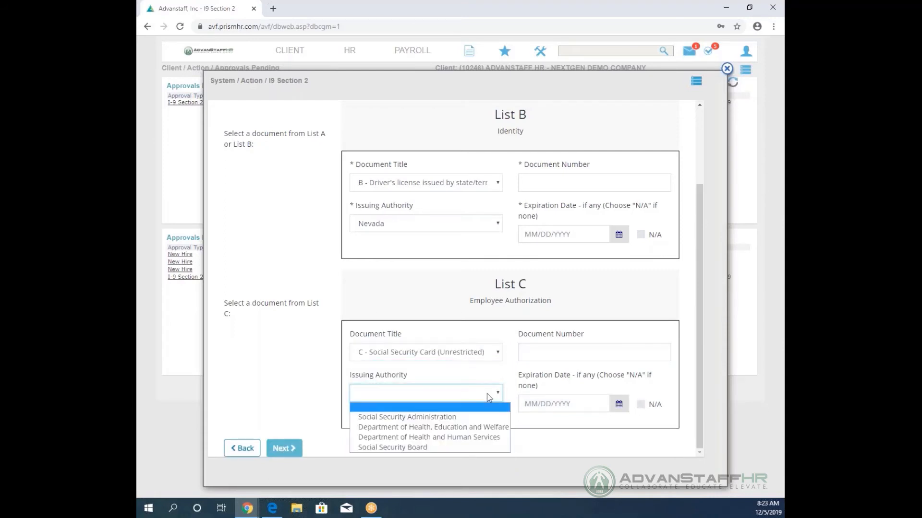
left_click(468, 417)
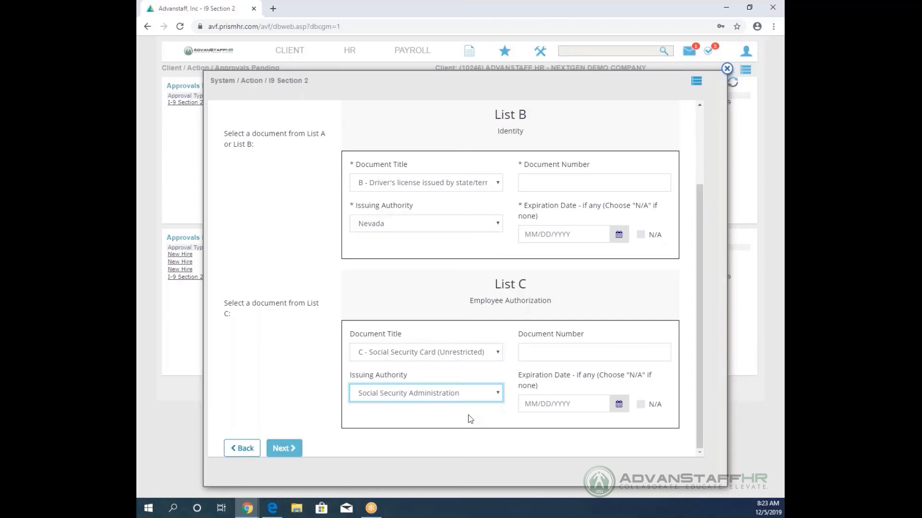
left_click(530, 352)
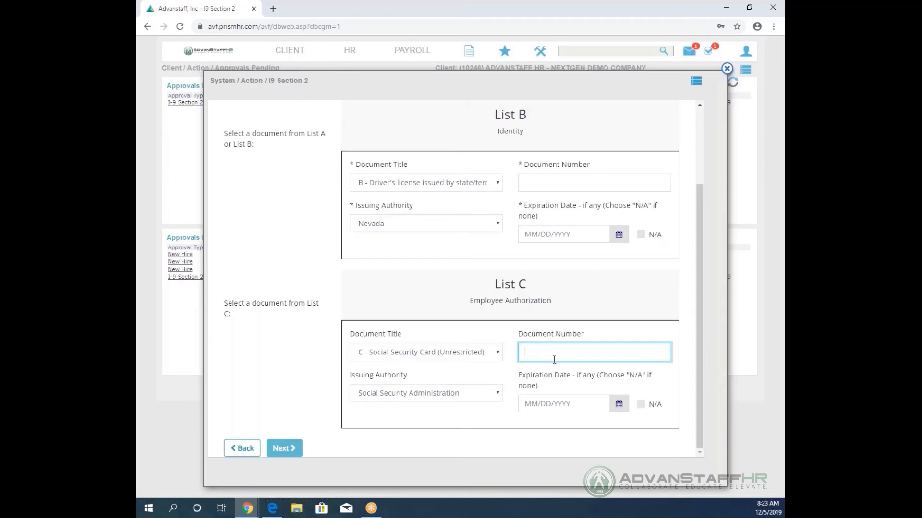
left_click(641, 405)
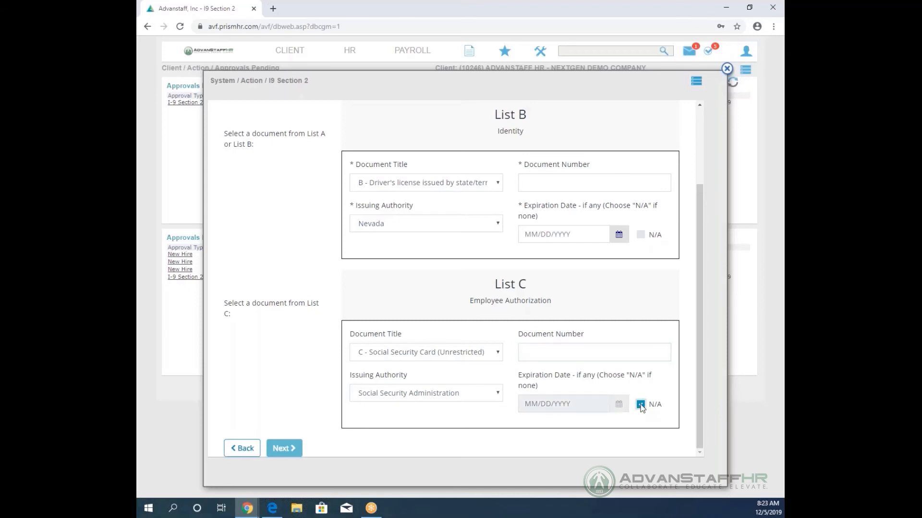
left_click(497, 354)
left_click(446, 407)
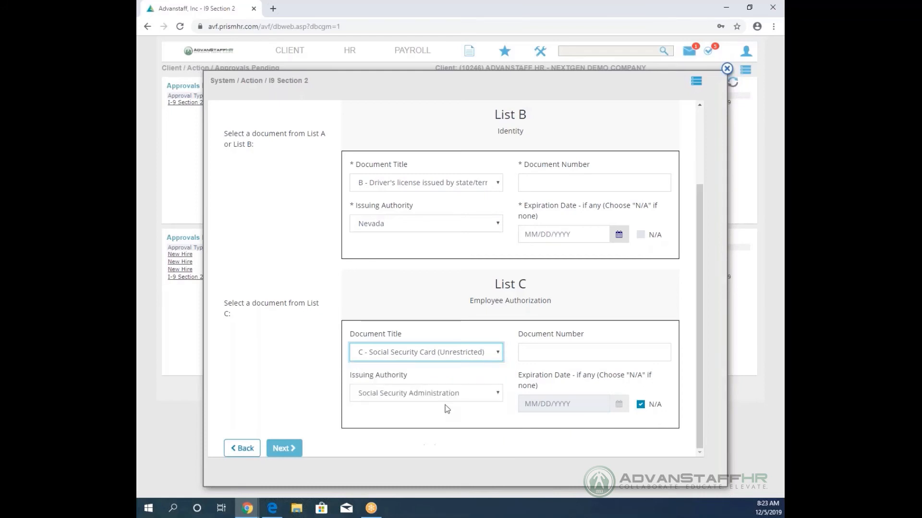
Give the List C US Birth Certificate Nevada as issuing authority and mark its expiration N/A.
left_click(444, 394)
scroll(437, 339, "down", 1)
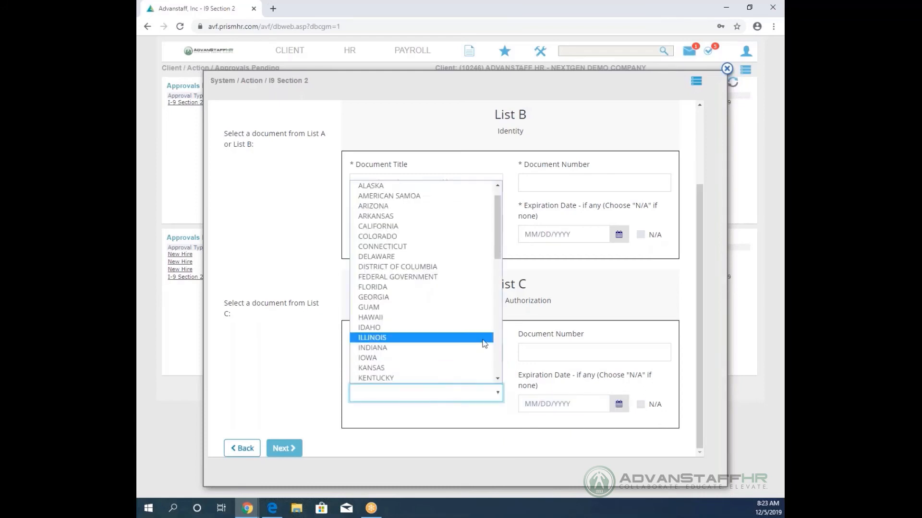
scroll(458, 330, "down", 4)
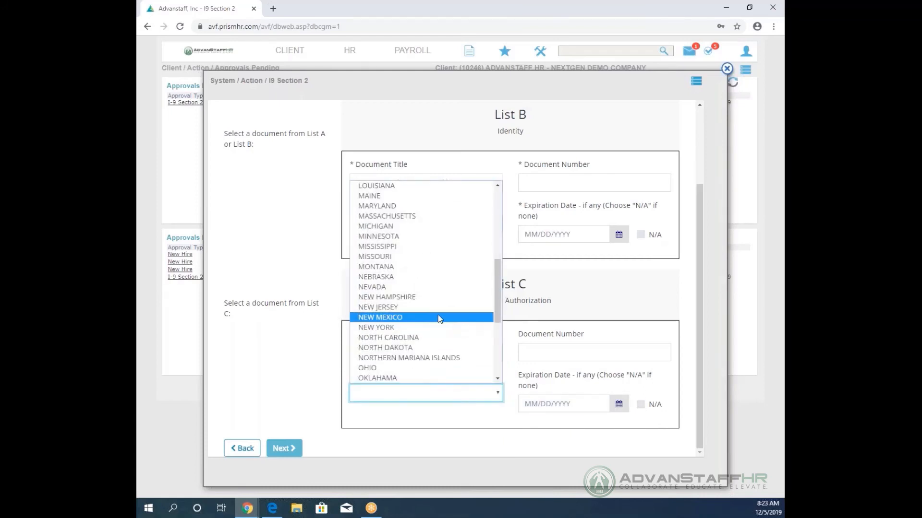
left_click(444, 288)
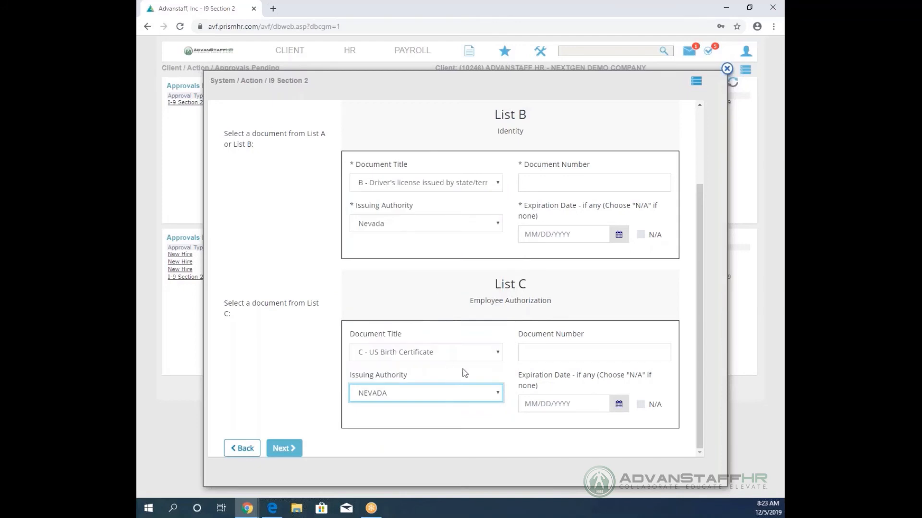
left_click(564, 350)
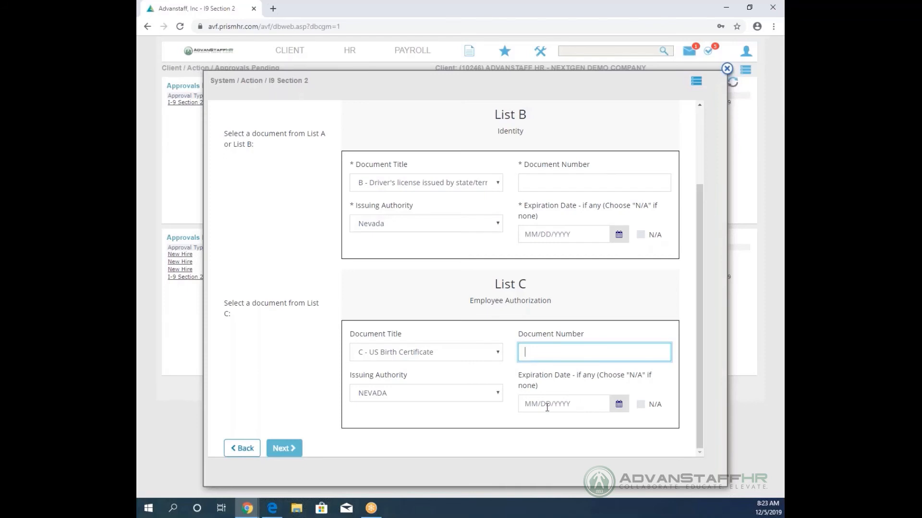
left_click(642, 405)
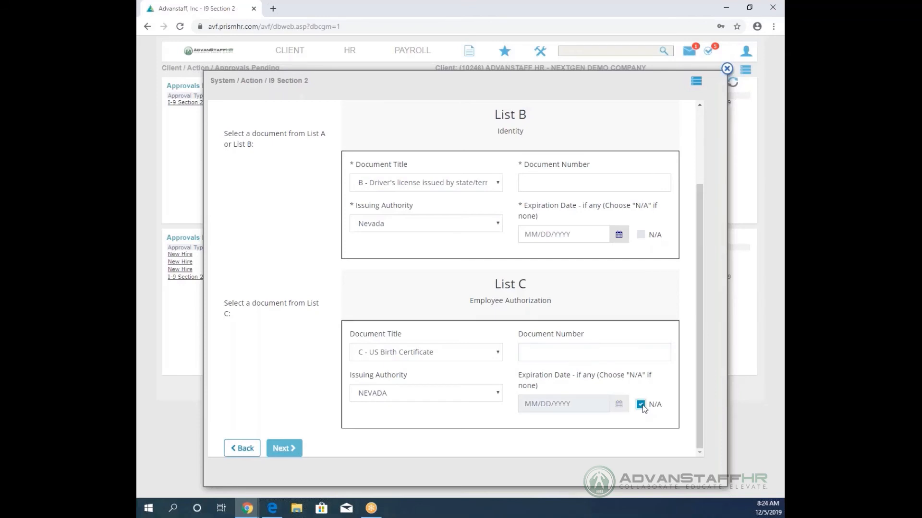
left_click(478, 356)
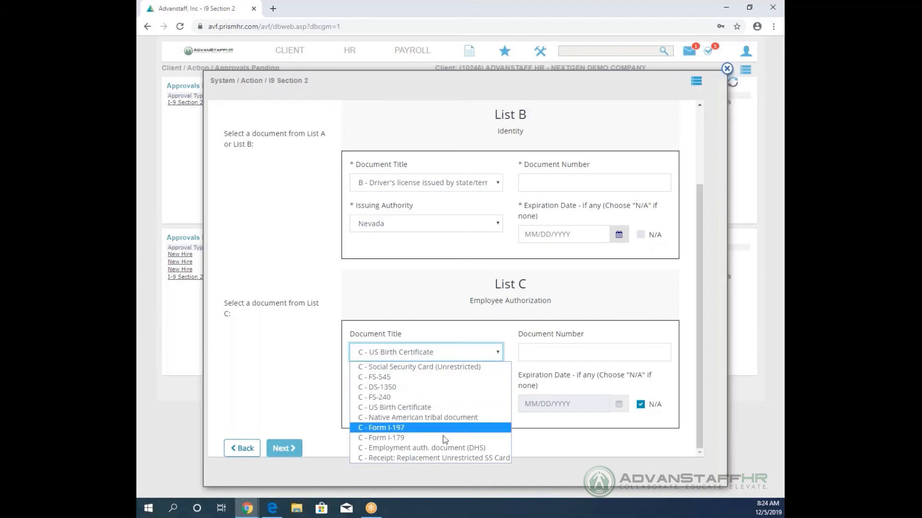
Switch List C to 'Receipt: Replacement Unrestricted SS Card' issued by the Social Security Administration.
left_click(441, 459)
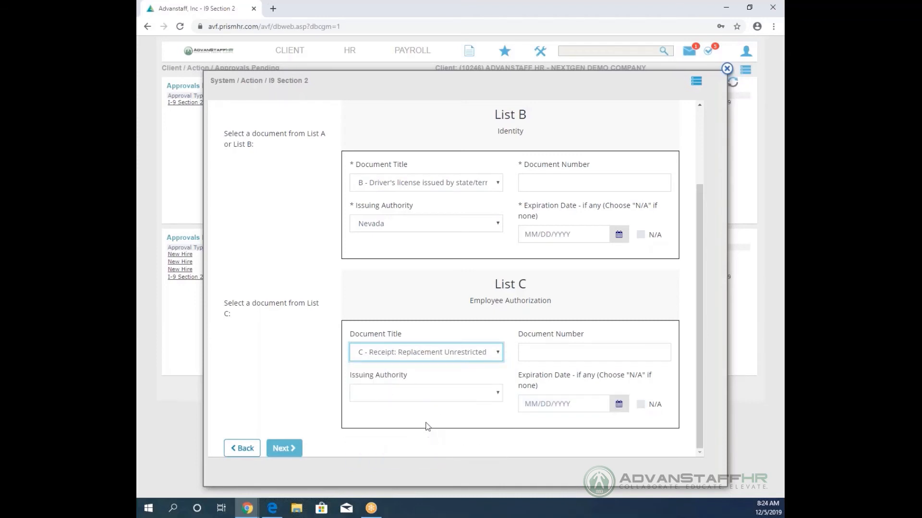
left_click(448, 399)
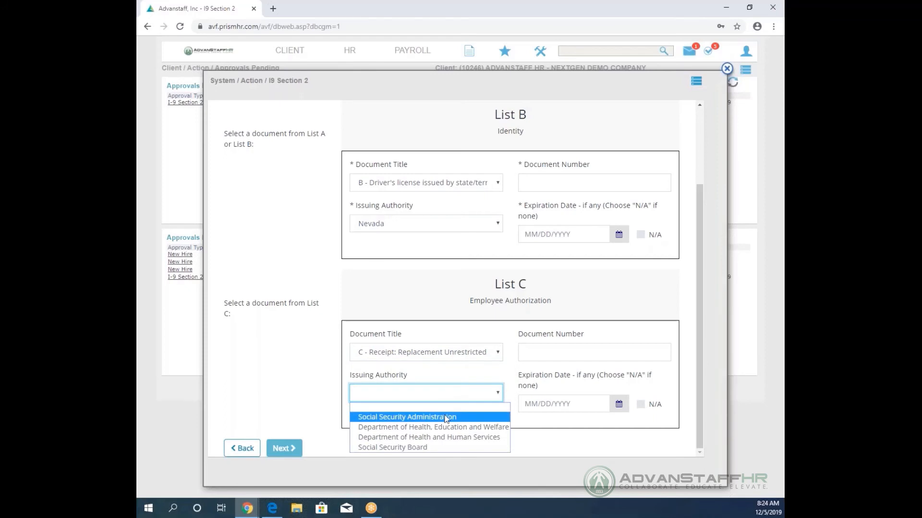
left_click(446, 417)
left_click(538, 353)
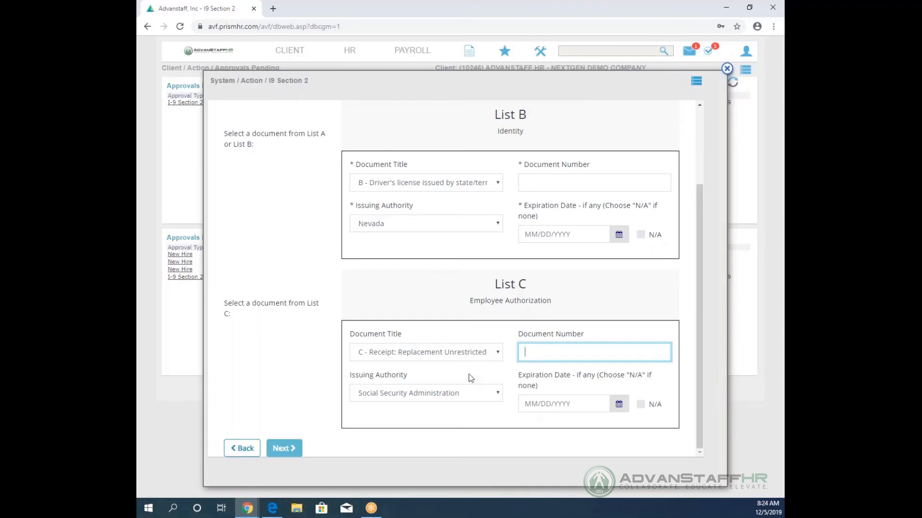
Restore List C to an unrestricted Social Security Card from the SSA, enter its card number, expiration N/A.
left_click(497, 354)
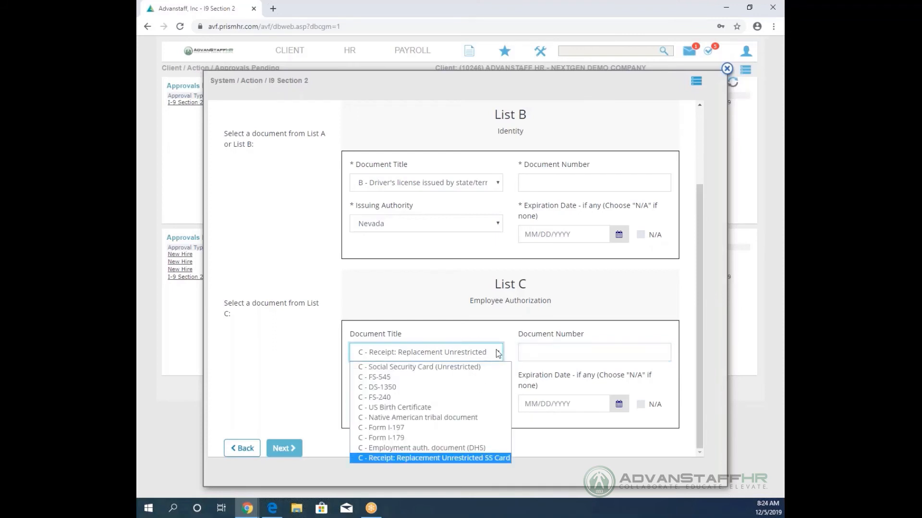
left_click(477, 367)
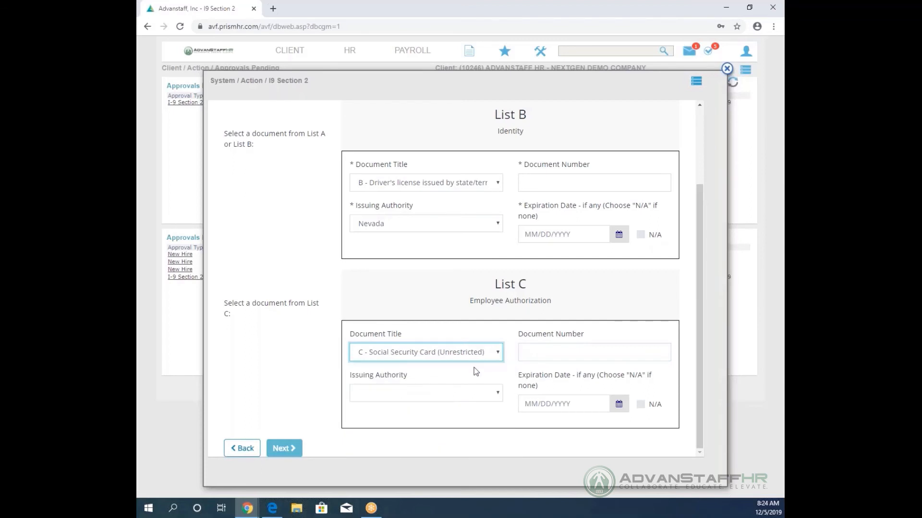
left_click(415, 394)
left_click(425, 418)
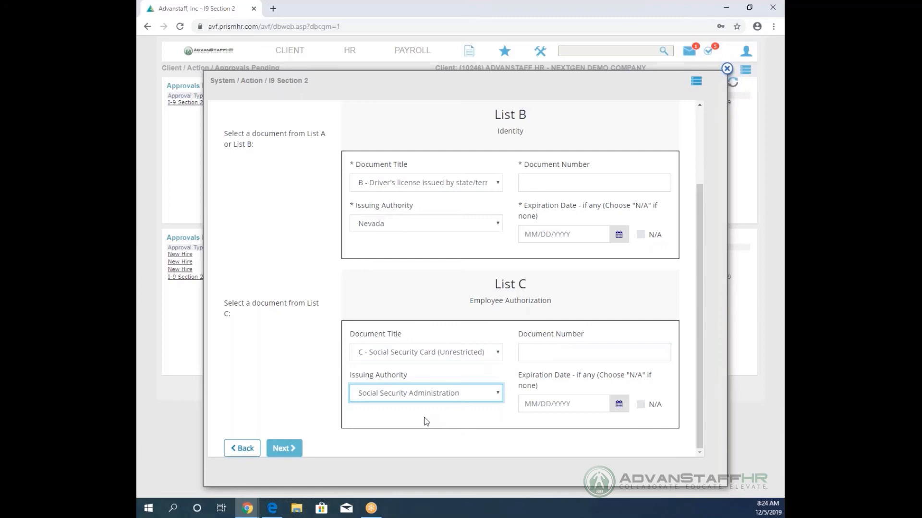
left_click(537, 352)
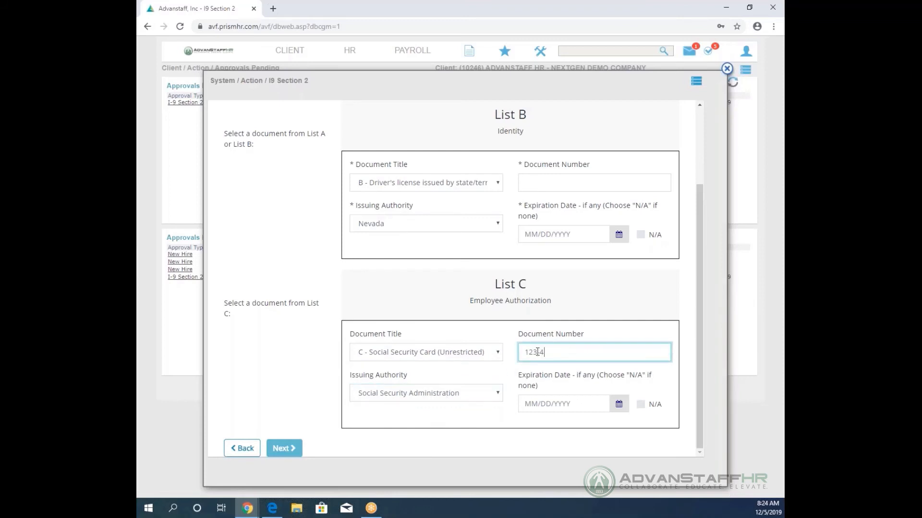
left_click(640, 404)
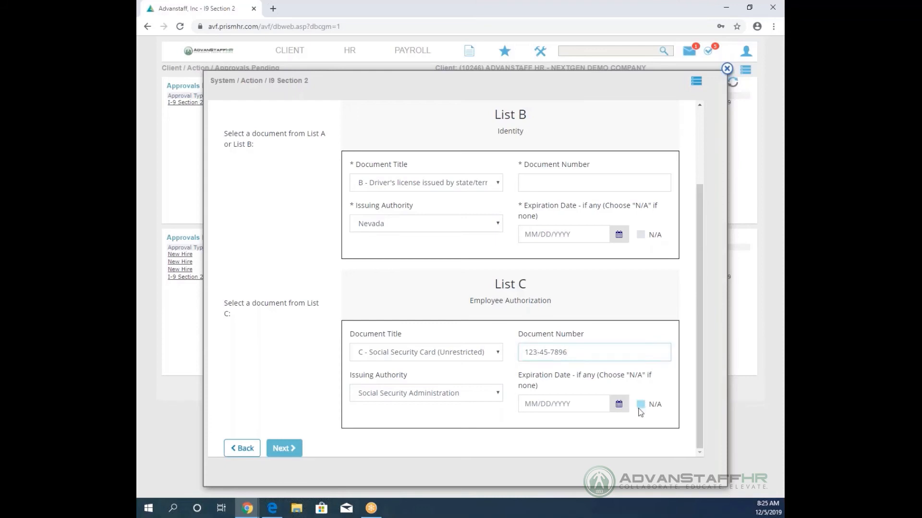
left_click(538, 187)
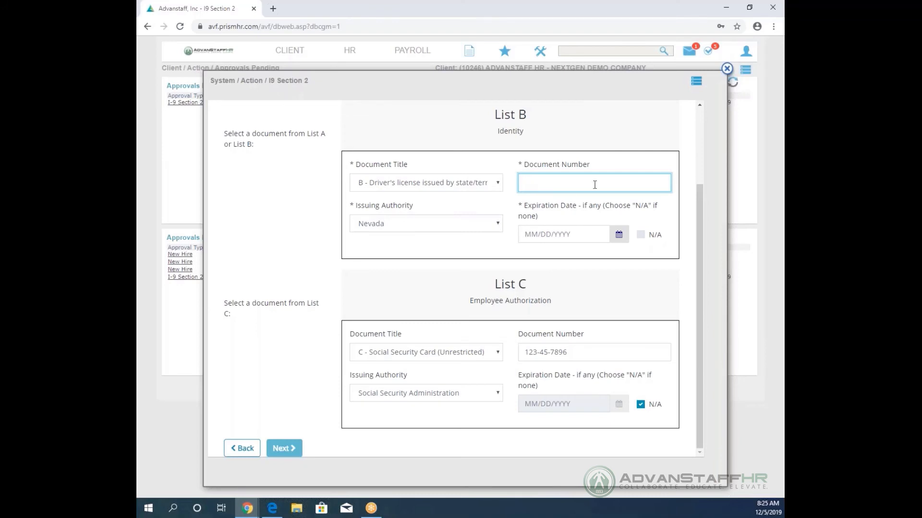
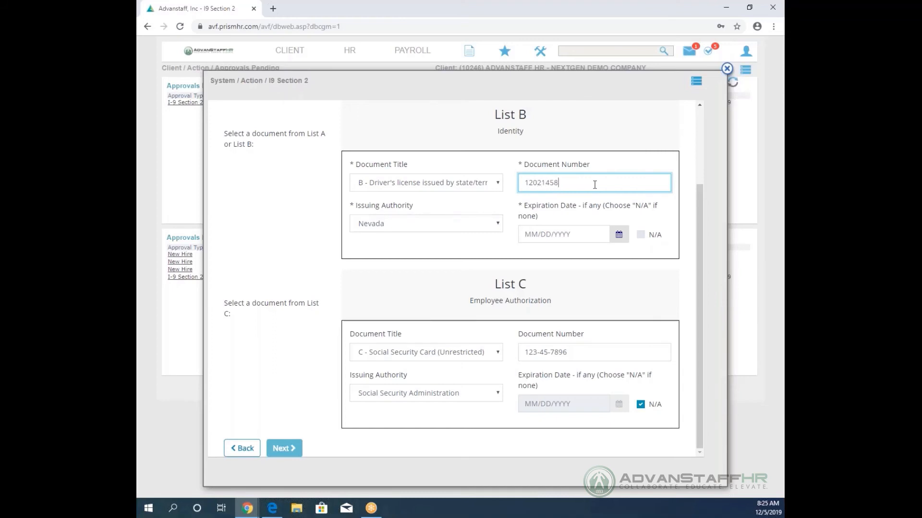
Enter the driver's licence number under List B and set its expiration date to 12/31/2019.
left_click(562, 234)
type("12")
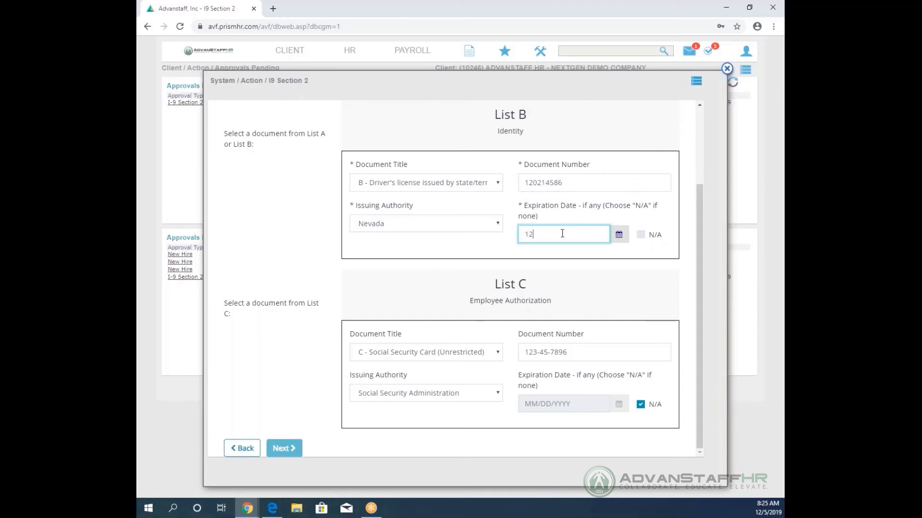
type("/31/2019")
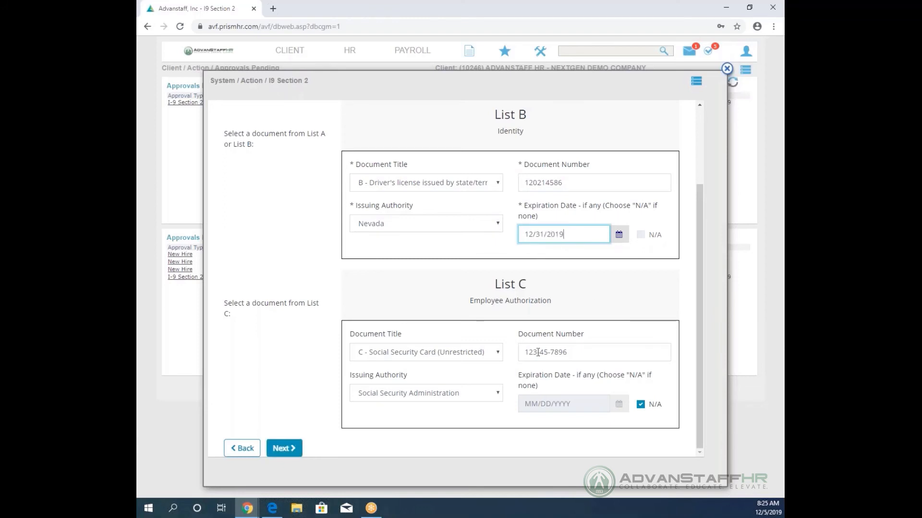
Advance from the document lists and skip Additional Information, leaving the notes blank.
left_click(288, 448)
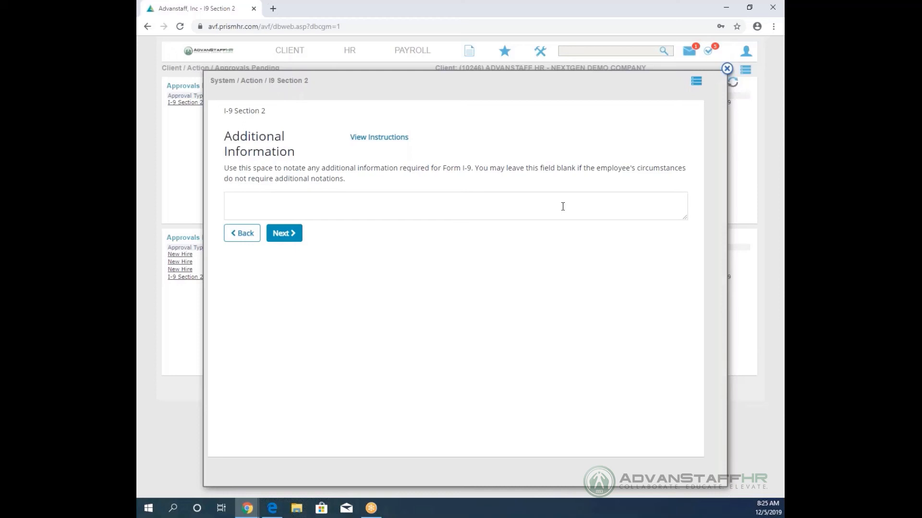
left_click(282, 238)
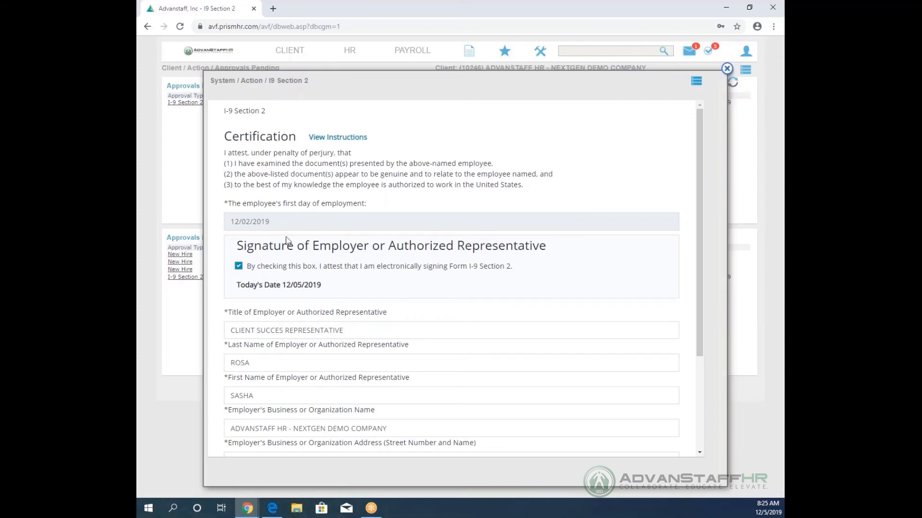
Review the Certification page's employer title, business name and address fields.
scroll(385, 285, "down", 3)
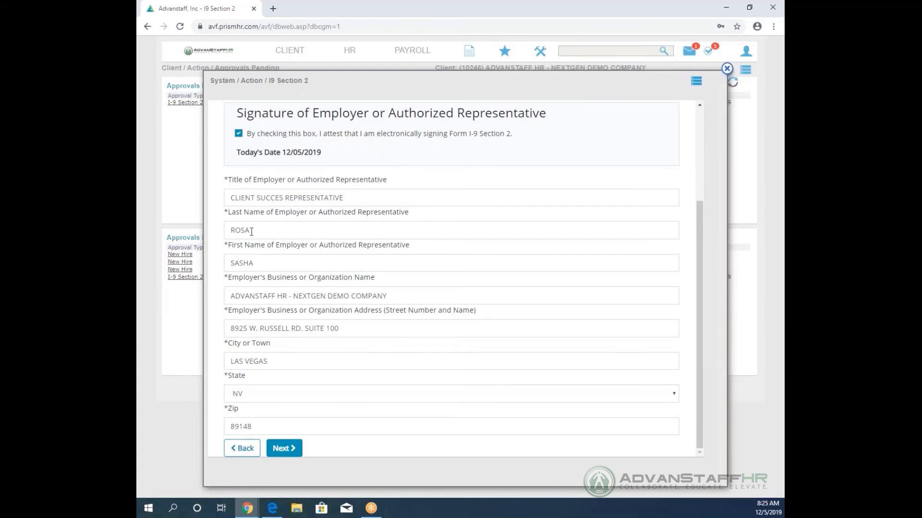
left_click(391, 296)
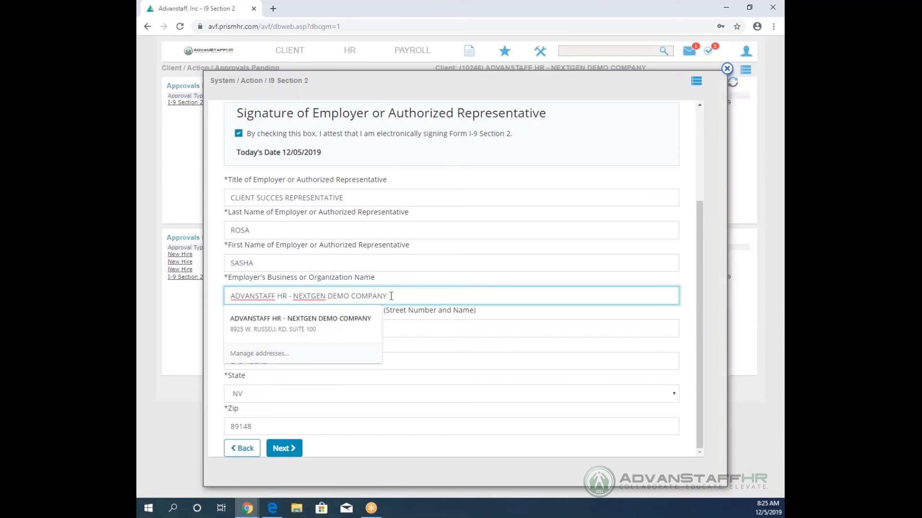
Dismiss the business address suggestions and continue to the Review I-9 preview.
left_click(407, 317)
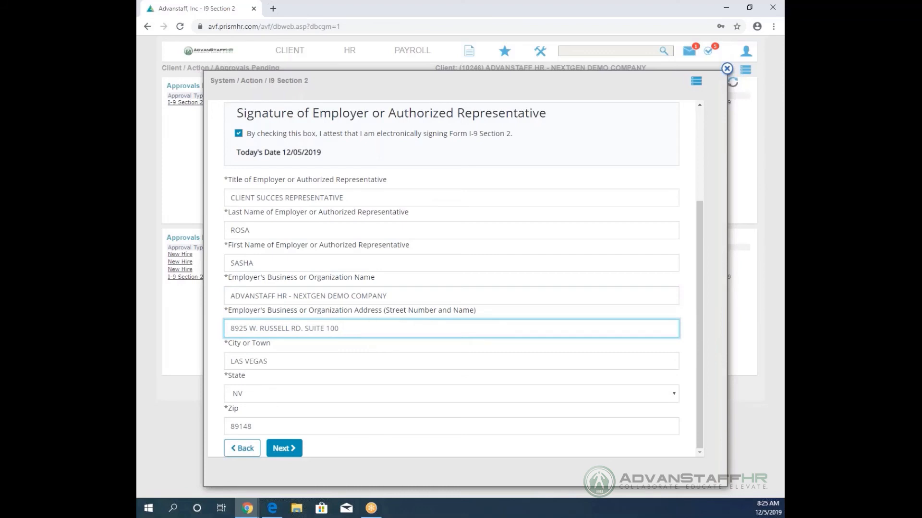
left_click(289, 449)
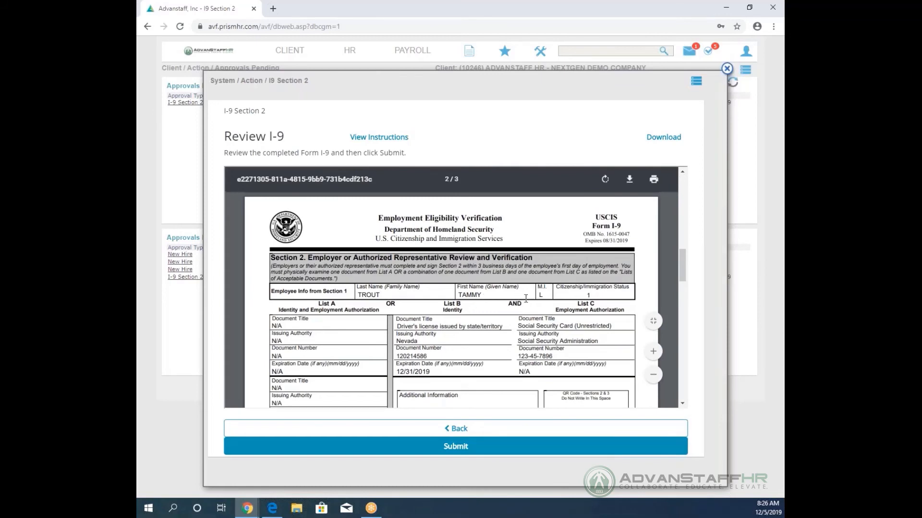
Look over the completed Form I-9 preview, then submit the form.
scroll(528, 300, "down", 2)
scroll(528, 299, "down", 3)
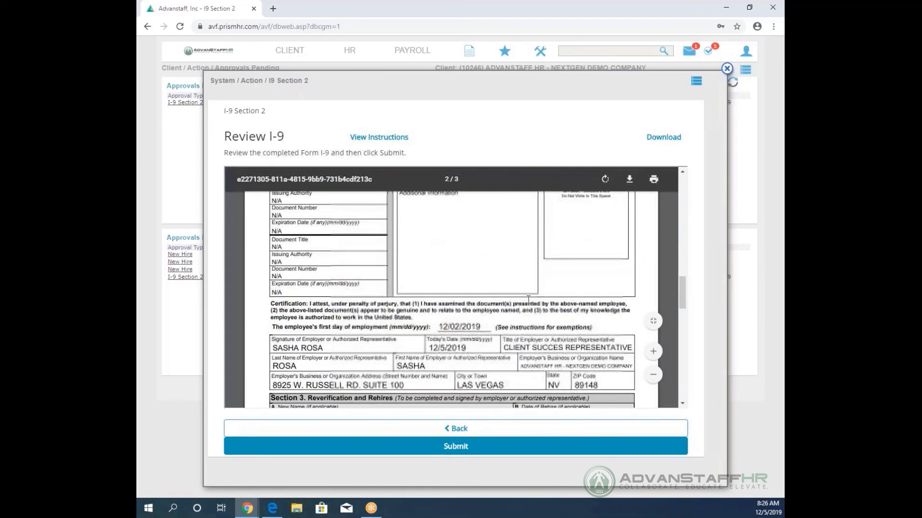
scroll(528, 300, "up", 5)
scroll(528, 300, "up", 10)
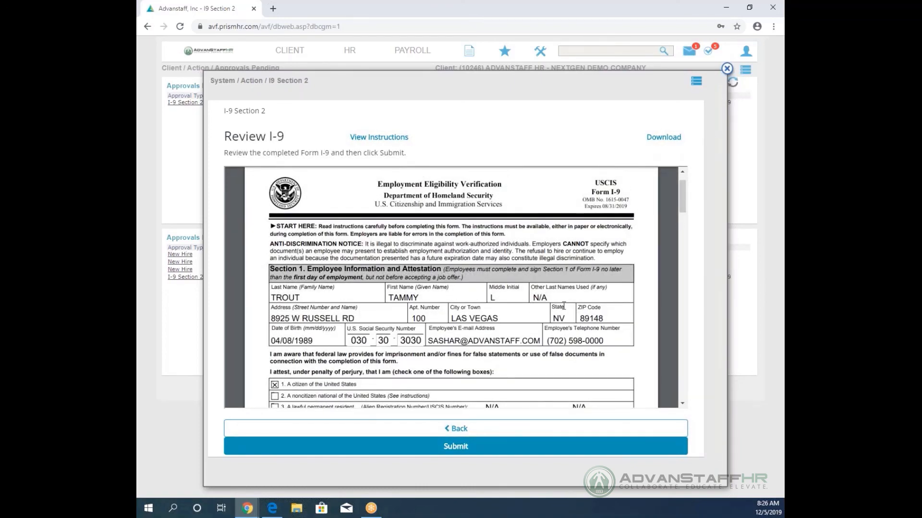
scroll(518, 321, "down", 2)
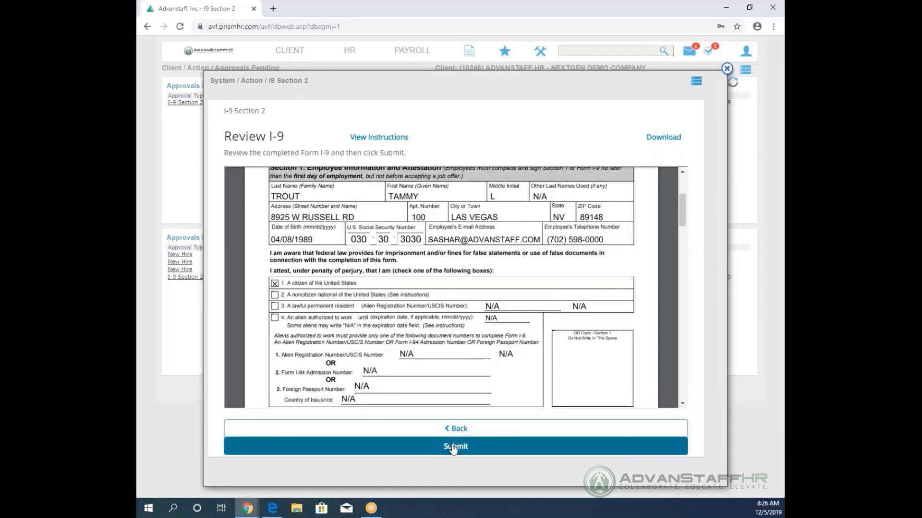
left_click(452, 448)
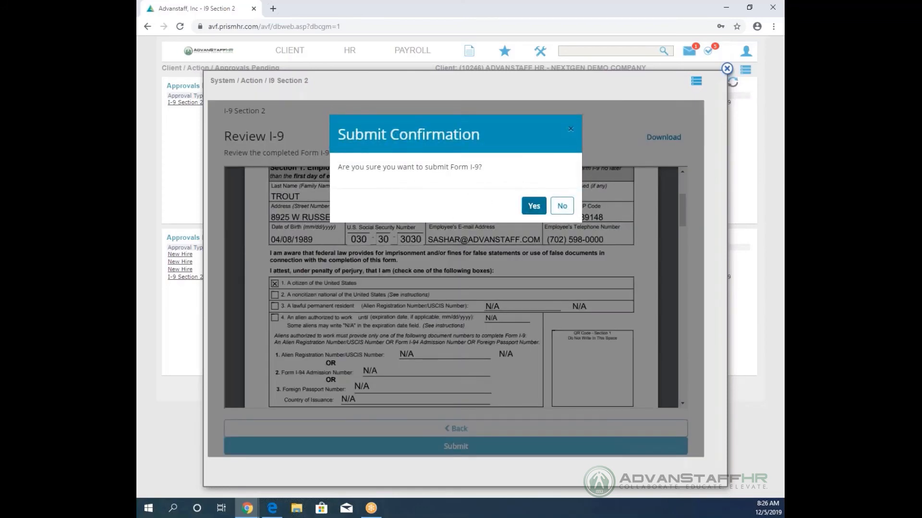
Confirm the Form I-9 submission and finish the download and print step.
left_click(532, 205)
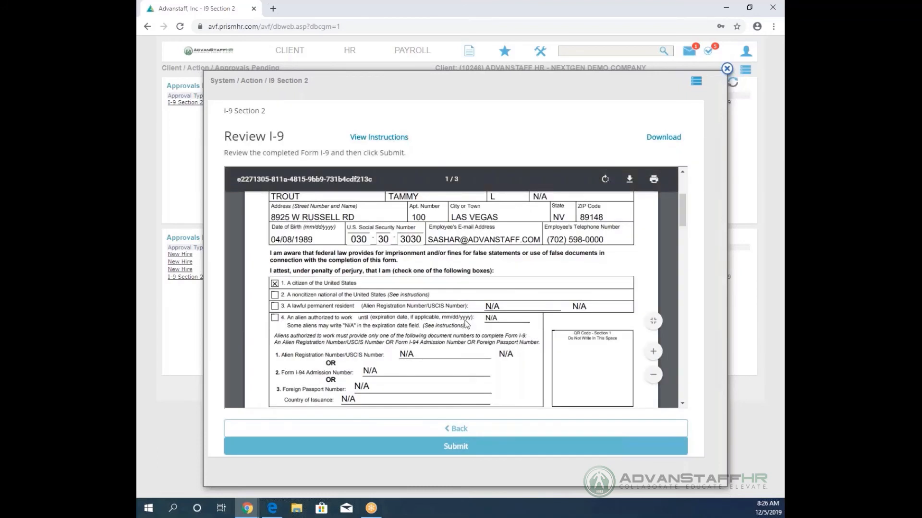
left_click(447, 448)
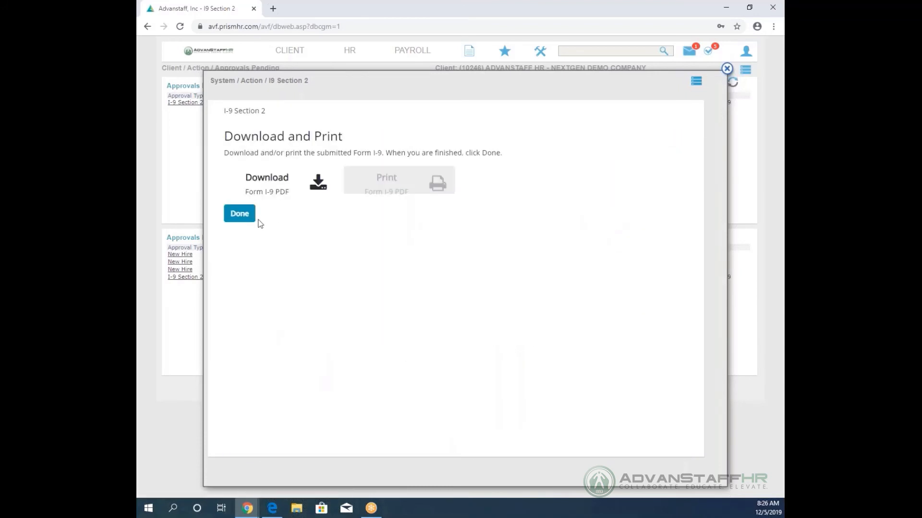
left_click(249, 217)
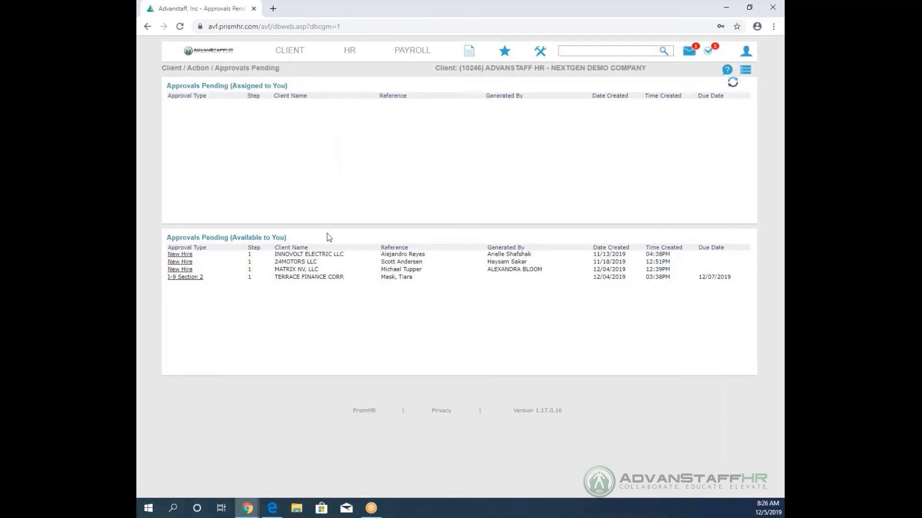
Go back to My Home and open the newly hired employee's details from the Employees list.
left_click(214, 51)
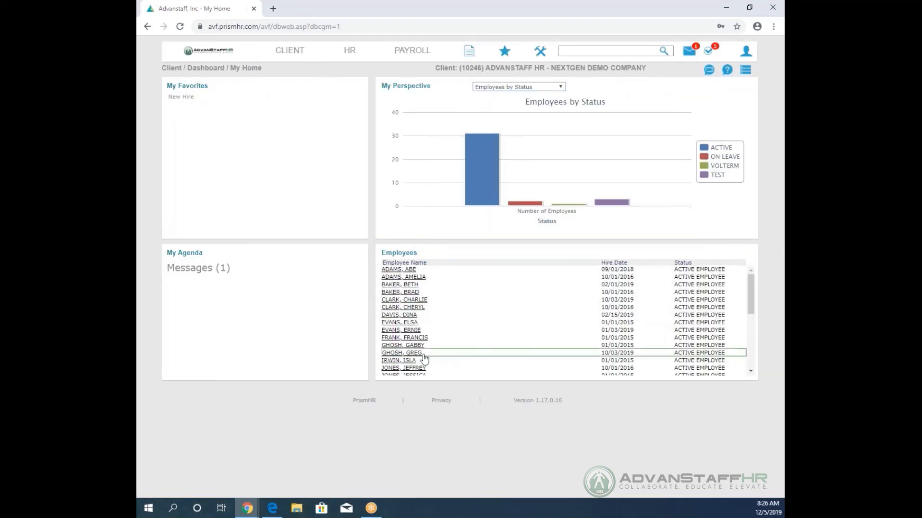
scroll(424, 346, "down", 5)
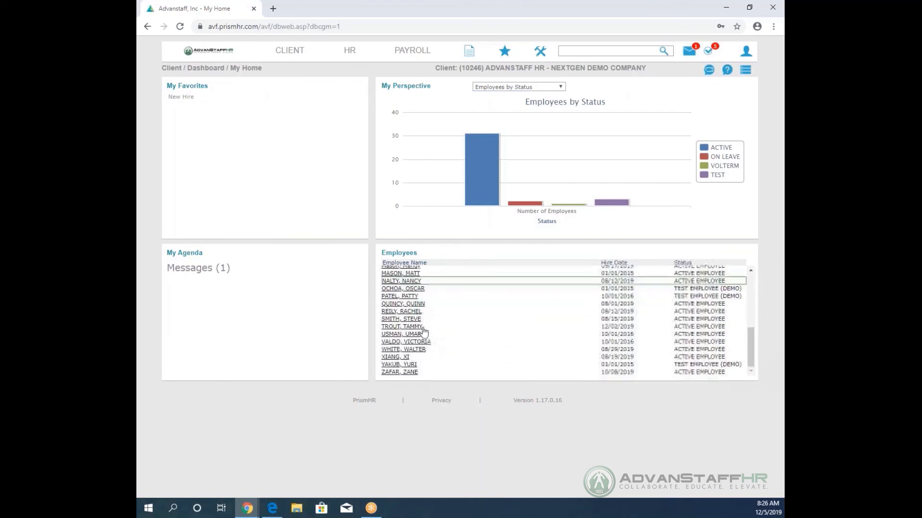
left_click(423, 329)
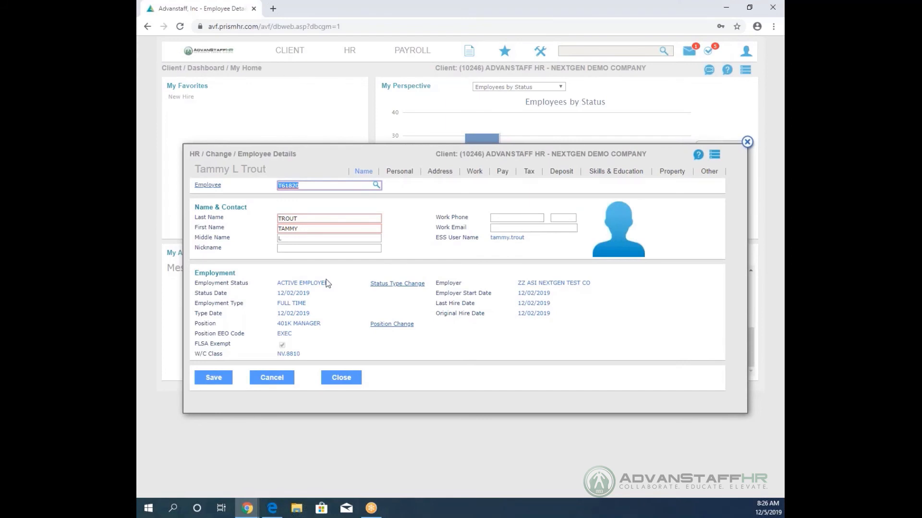
left_click(715, 157)
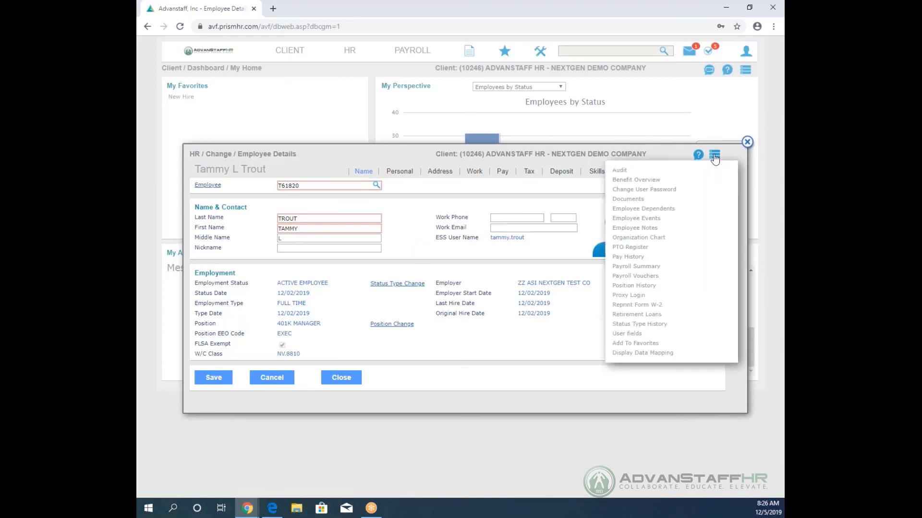
left_click(652, 201)
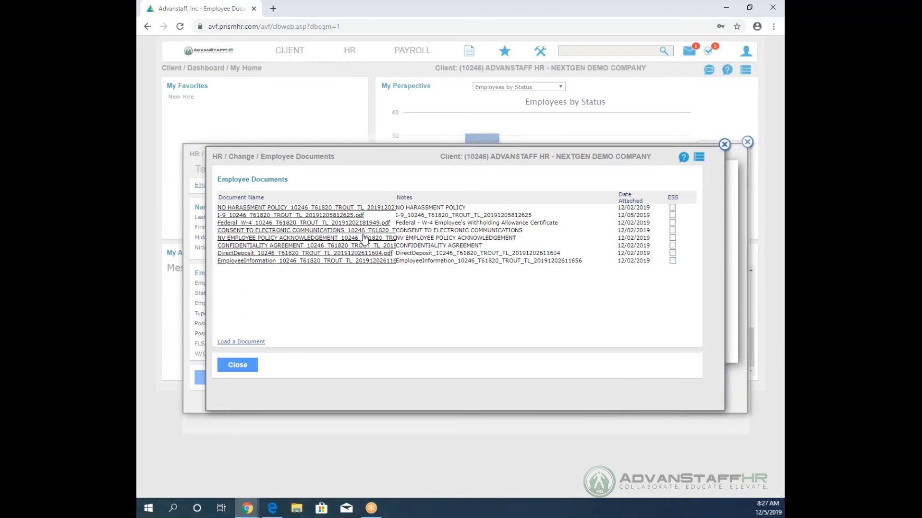
left_click(303, 209)
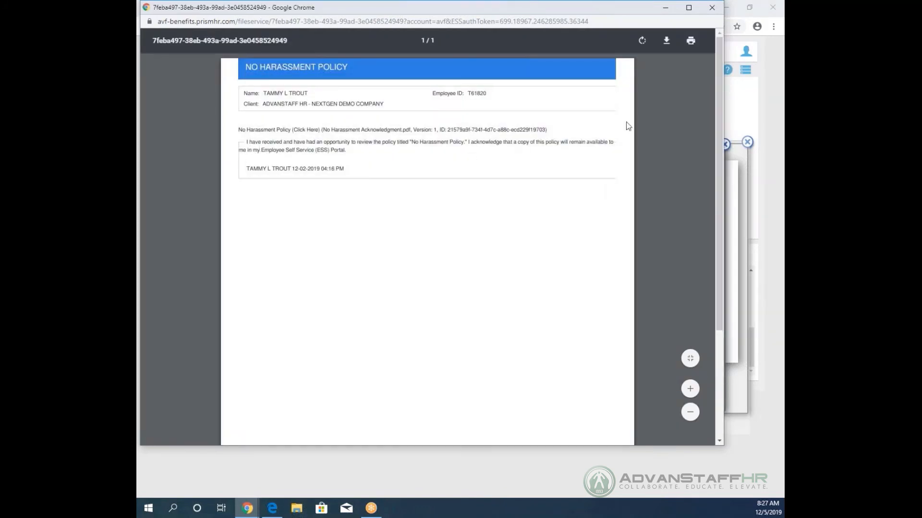
left_click(712, 8)
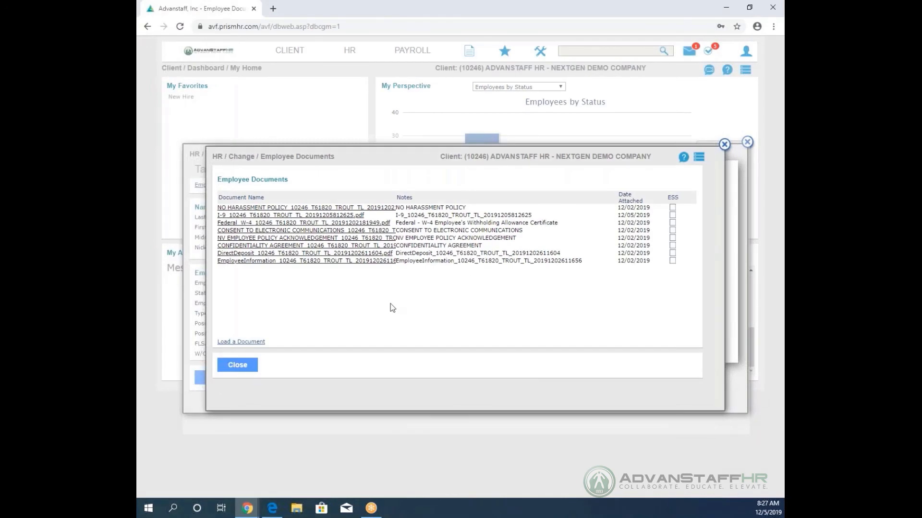
left_click(235, 366)
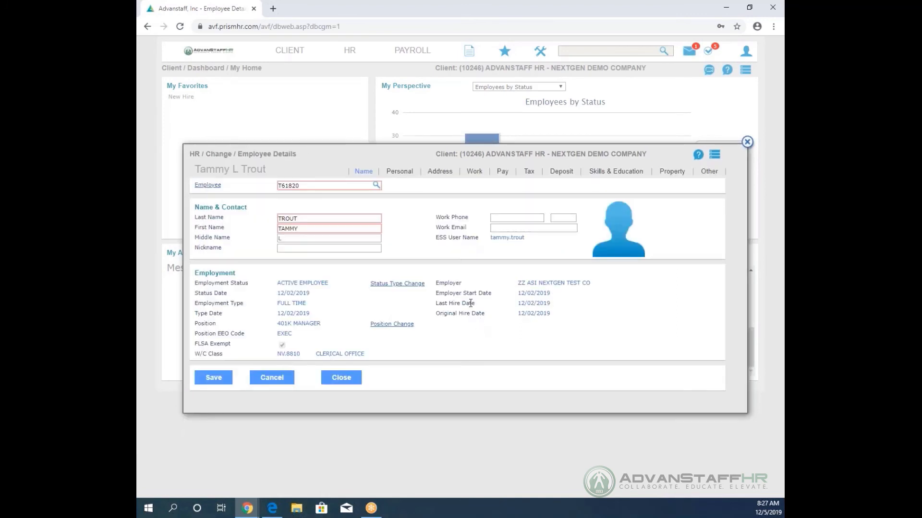
View the employee's Personal details, then close the employee record.
left_click(405, 174)
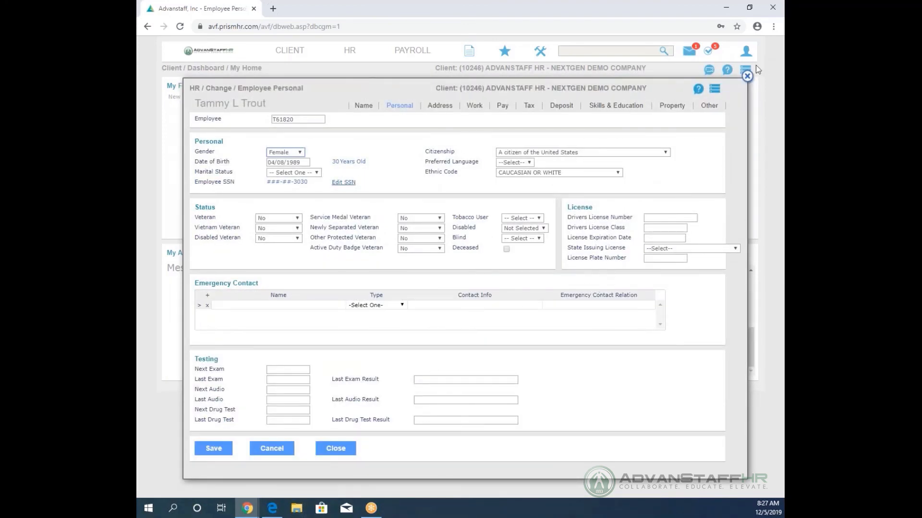
left_click(747, 77)
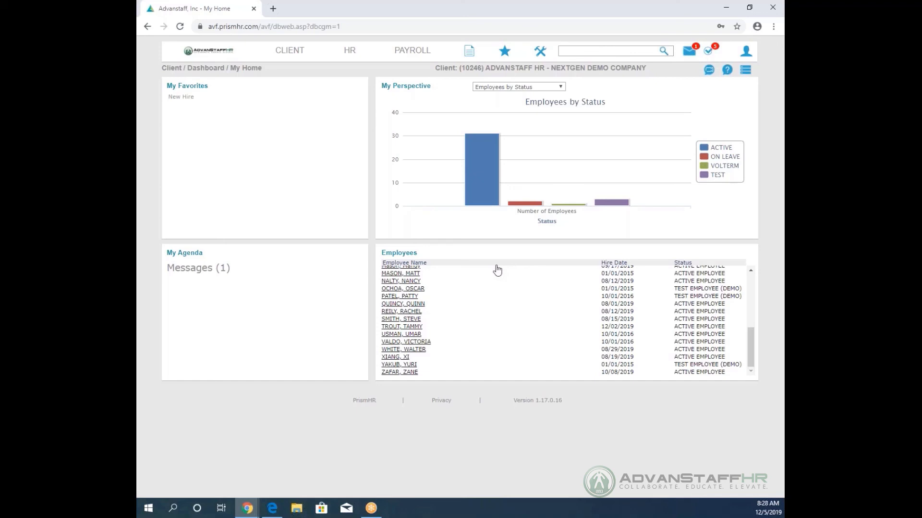
Switch My Perspective to Onboarding Tasks by Status, filtered to All Other Forms.
left_click(527, 88)
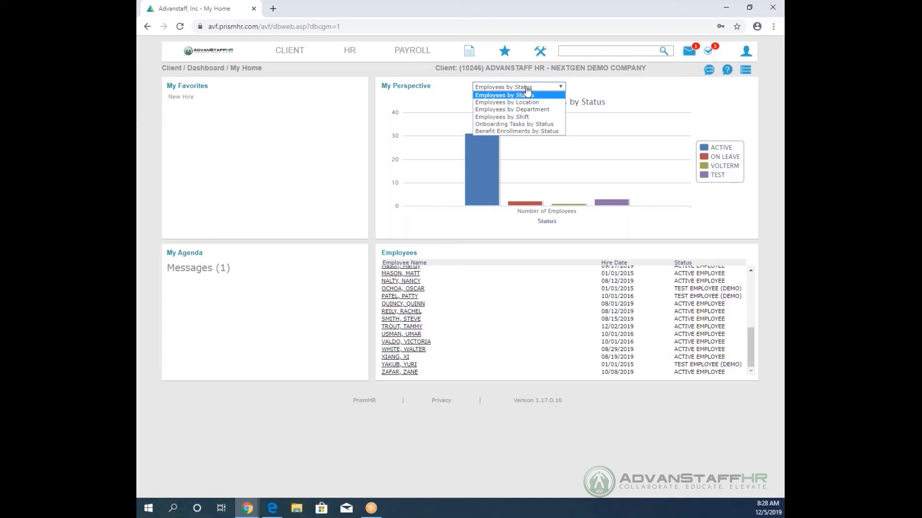
left_click(518, 124)
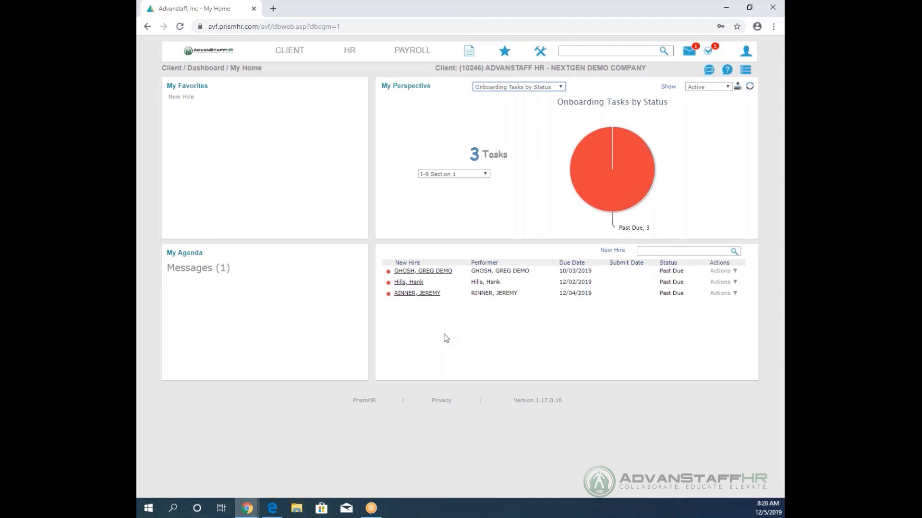
left_click(457, 178)
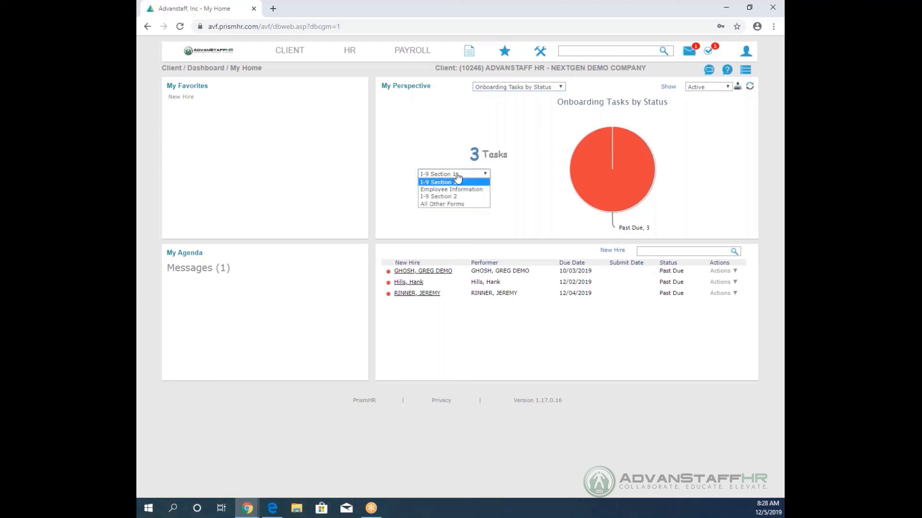
left_click(468, 203)
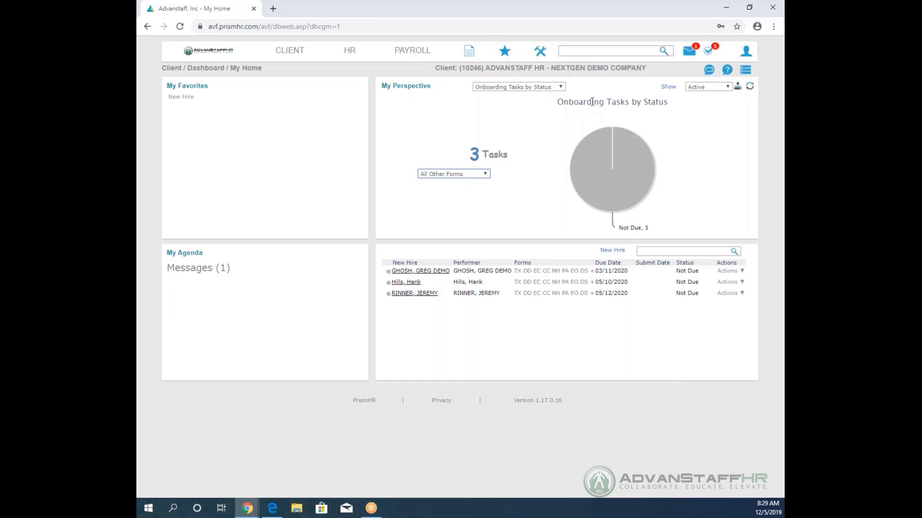
left_click(576, 50)
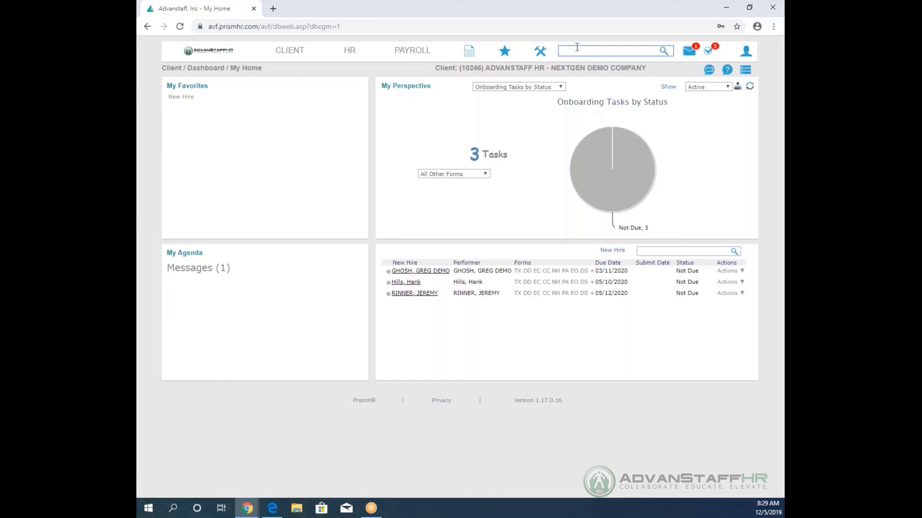
Search for 'WORKFLOW' and open Workflow Maintenance.
left_click(576, 50)
type("WORKFLOW")
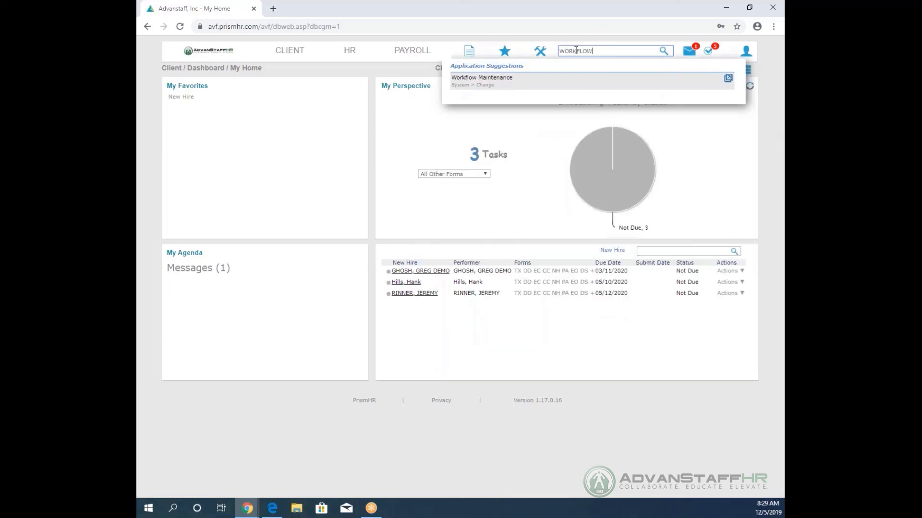
left_click(511, 85)
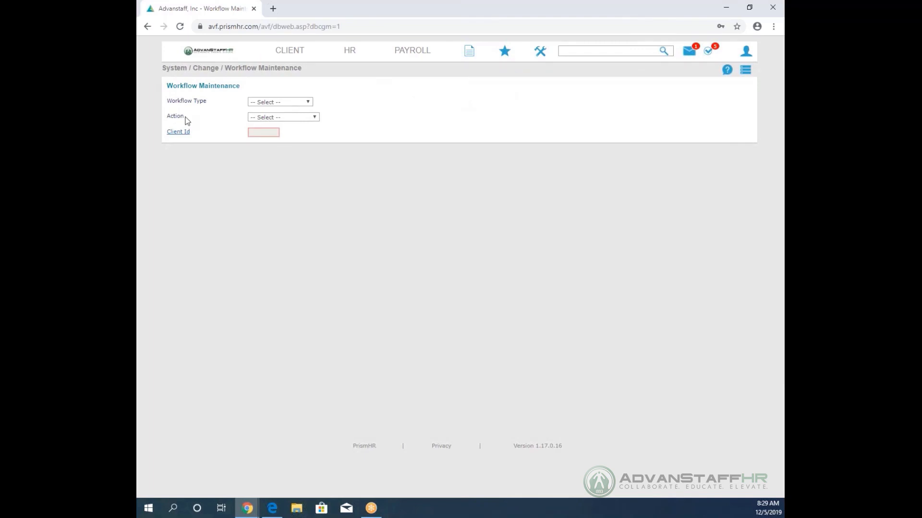
Set workflow type Onboarding, action Edit New Hire, and enter the demo company's client ID.
left_click(272, 103)
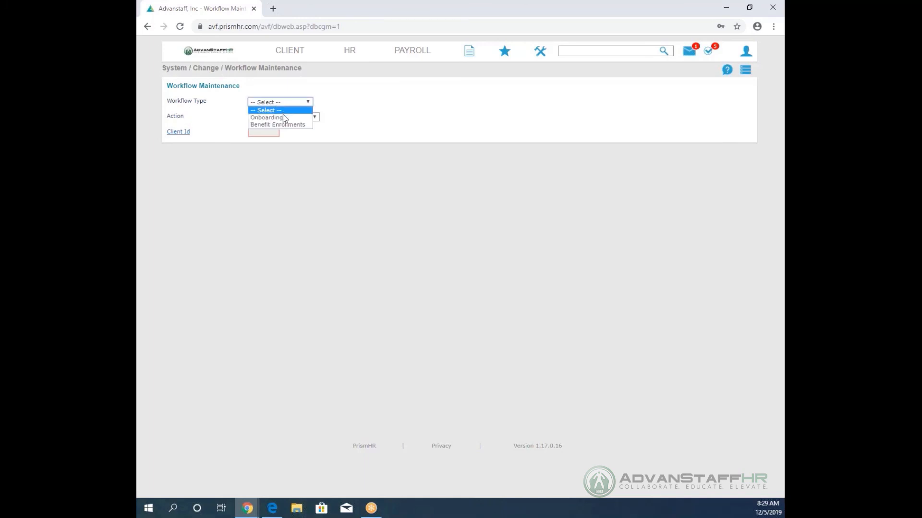
left_click(285, 117)
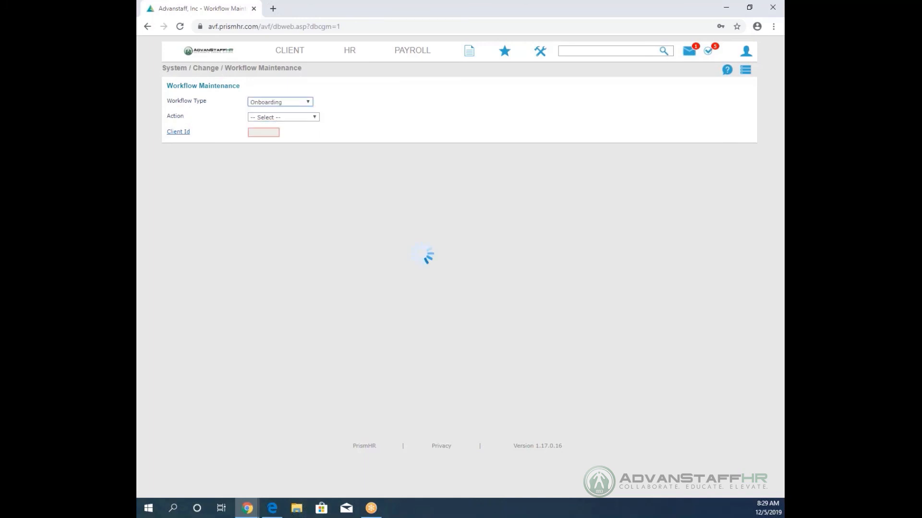
left_click(281, 117)
left_click(289, 140)
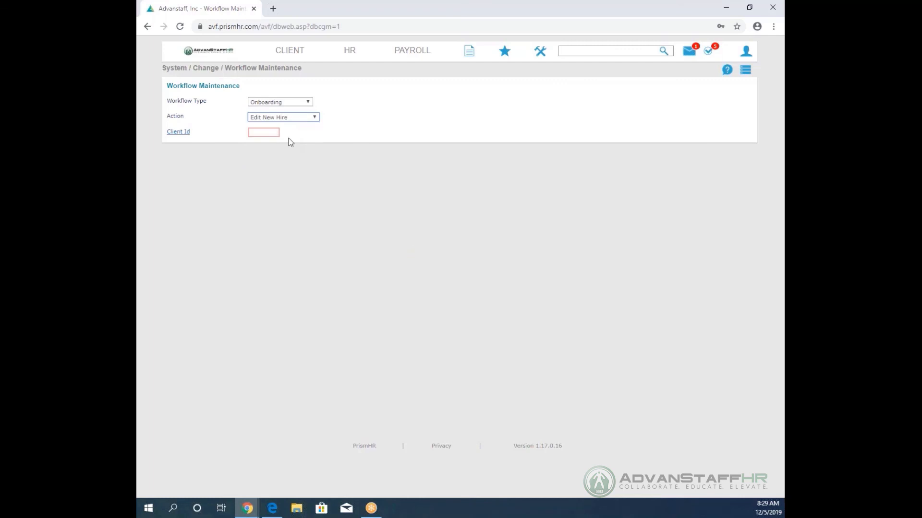
left_click(254, 132)
type("10246")
key("Return")
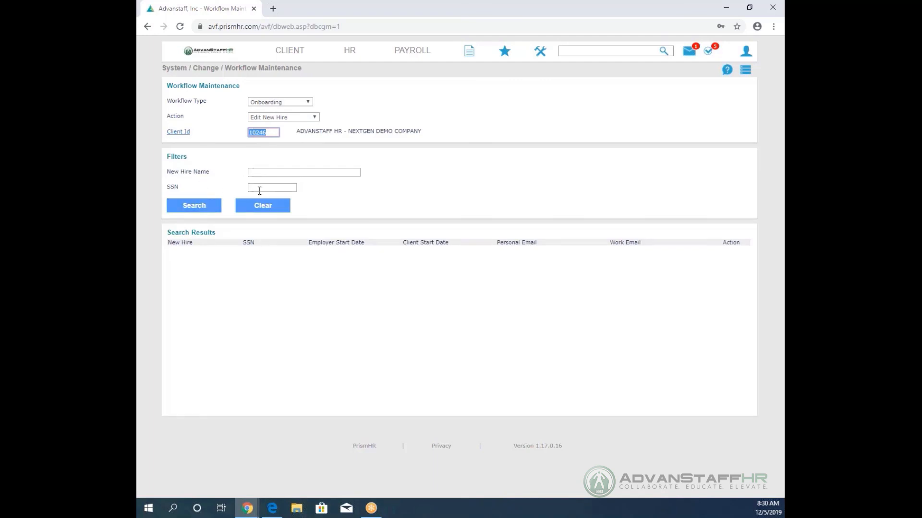
Search for the three onboarding new hires, then edit the last hire's SSN last digit and discard the change.
left_click(183, 209)
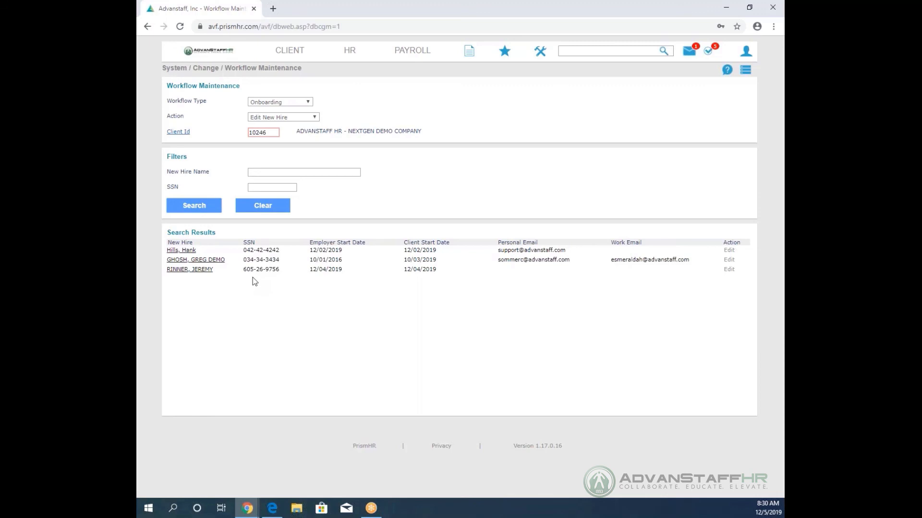
left_click(728, 270)
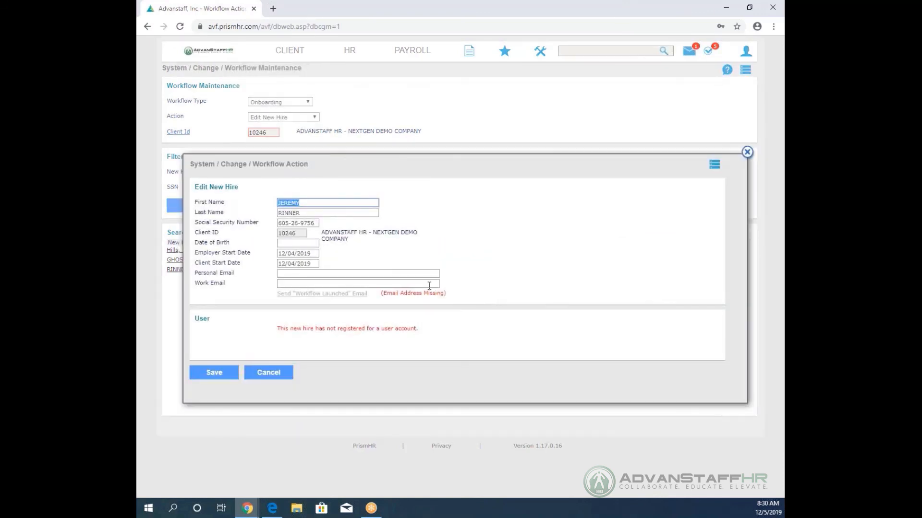
left_click(318, 224)
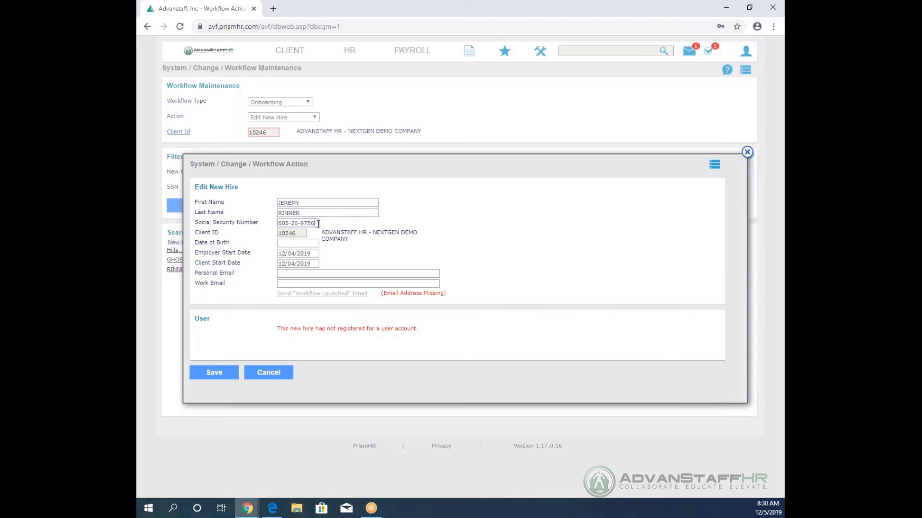
key("BackSpace")
type("4")
left_click(268, 373)
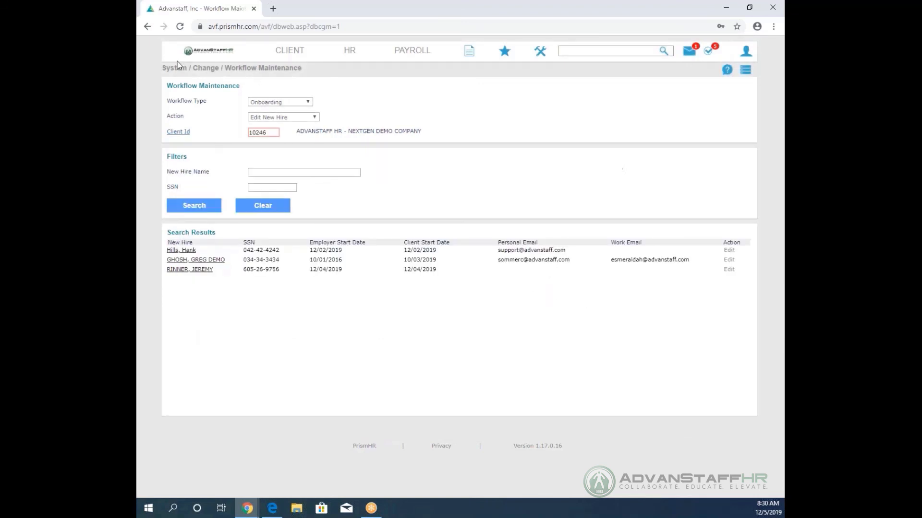
Return to the My Home dashboard with its Employees by Status chart via the AdvanStaff logo.
left_click(195, 55)
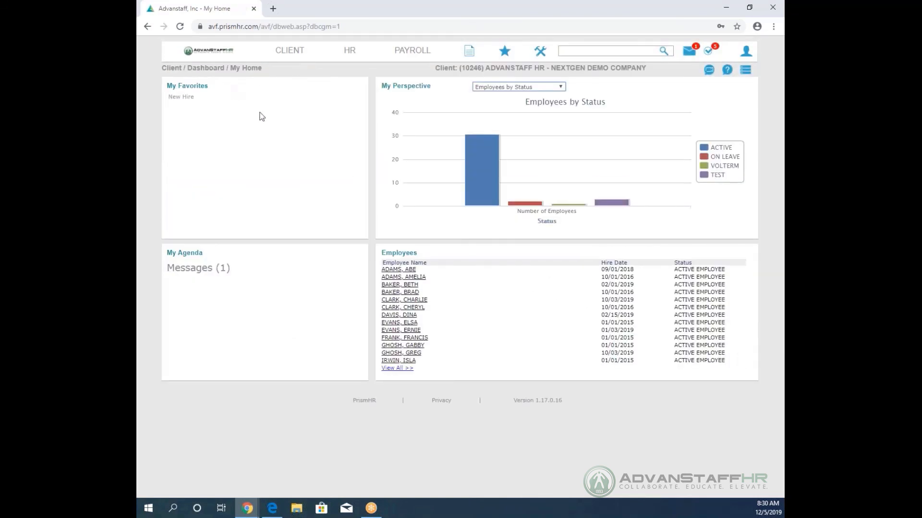